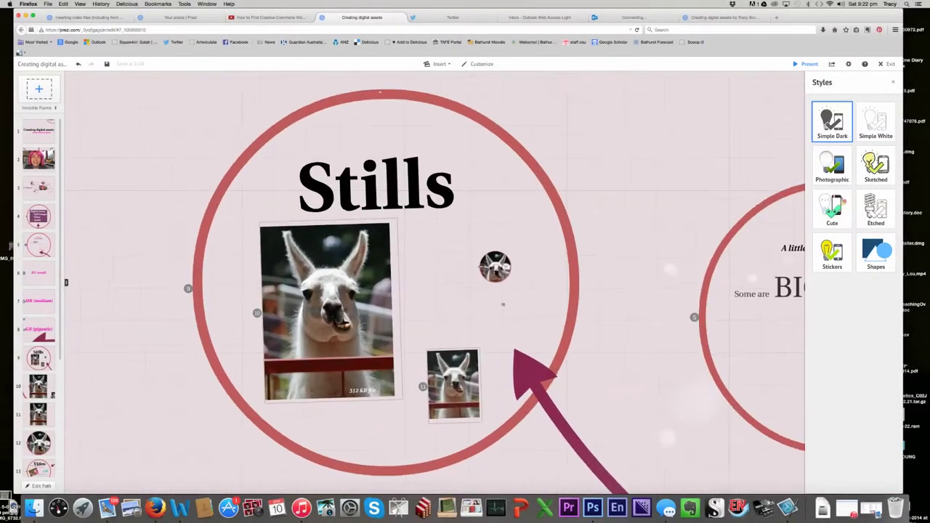
# Zoom and pan around the llama circle with its 'Round! Wow!' thought bubble in Prezi
pyautogui.scroll(5, 499, 306)
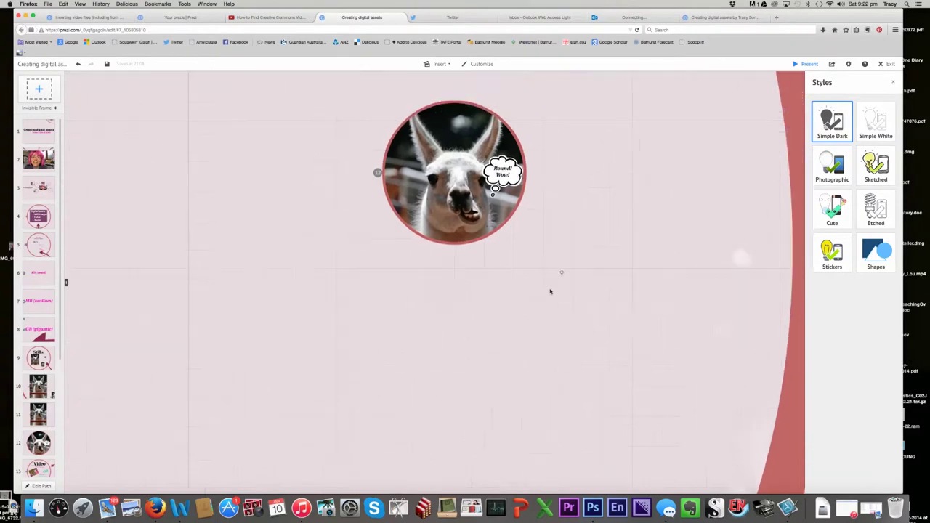
pyautogui.scroll(2, 521, 378)
pyautogui.scroll(-2, 520, 375)
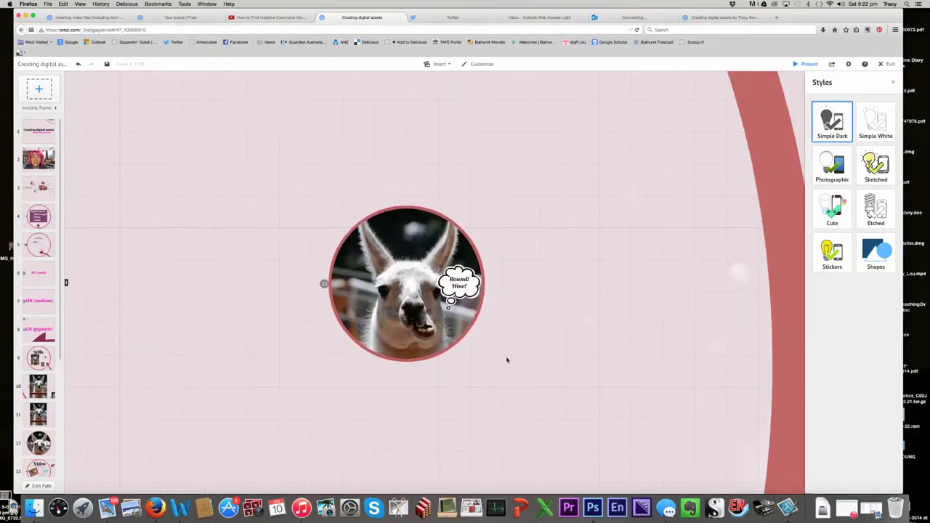
pyautogui.scroll(3, 509, 359)
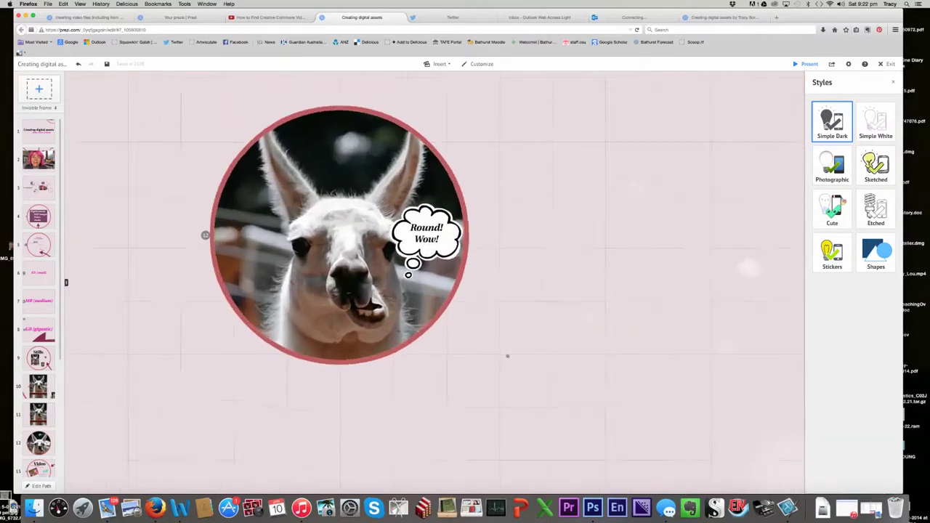
pyautogui.moveTo(535, 361); pyautogui.dragTo(565, 366)
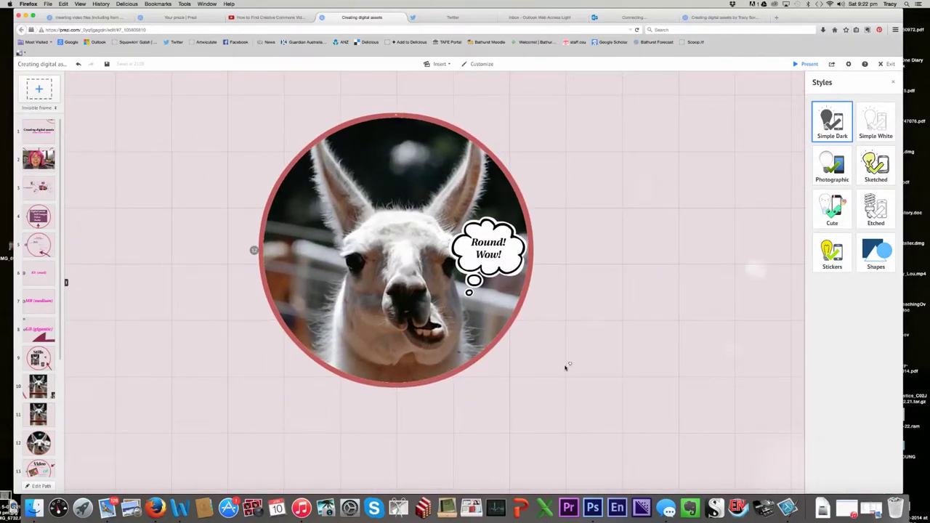
pyautogui.scroll(2, 565, 368)
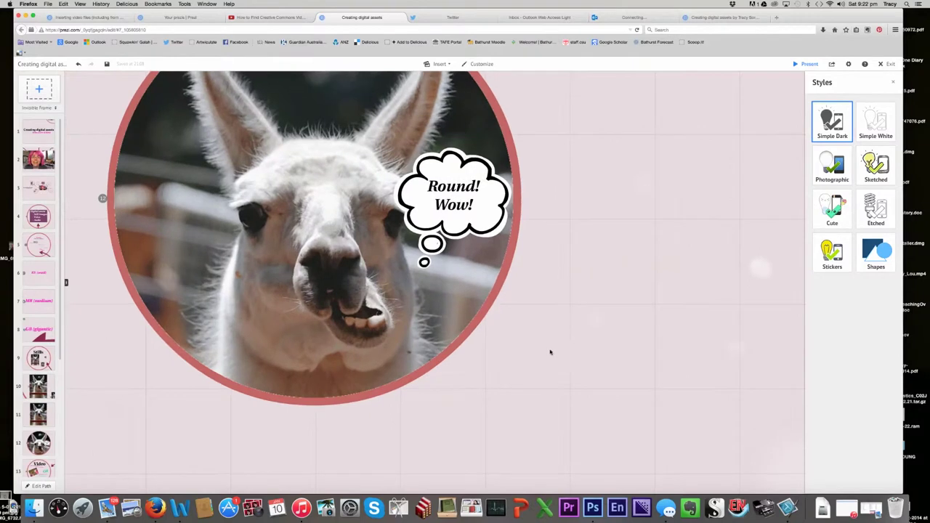
pyautogui.moveTo(550, 354); pyautogui.dragTo(541, 337)
pyautogui.scroll(-3, 643, 402)
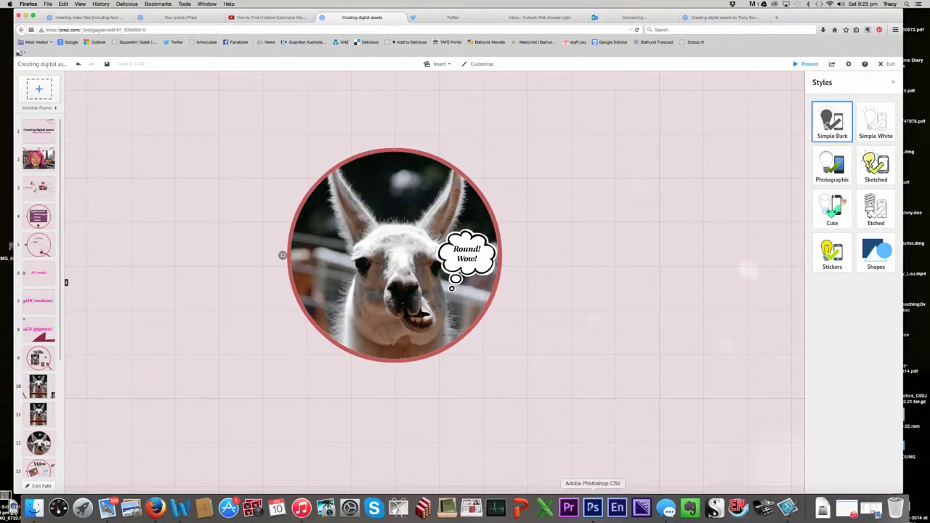
# Switch to Photoshop and open baffled_alpaca.jpg from the Digital assets folder
pyautogui.click(592, 509)
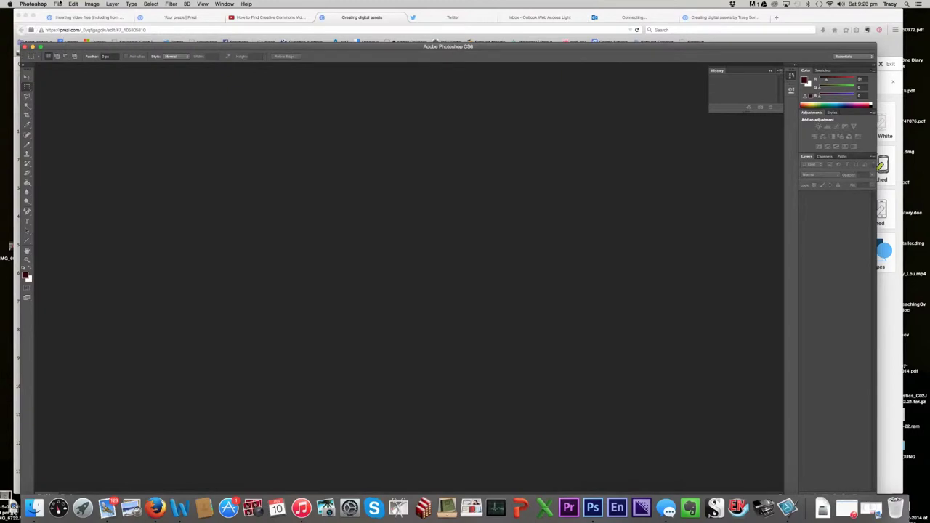
pyautogui.click(58, 4)
pyautogui.click(64, 20)
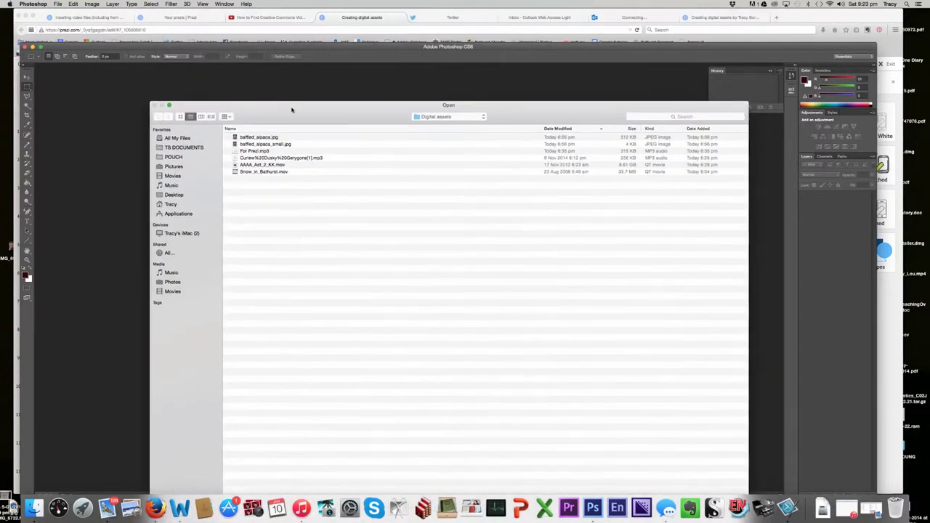
pyautogui.click(259, 138)
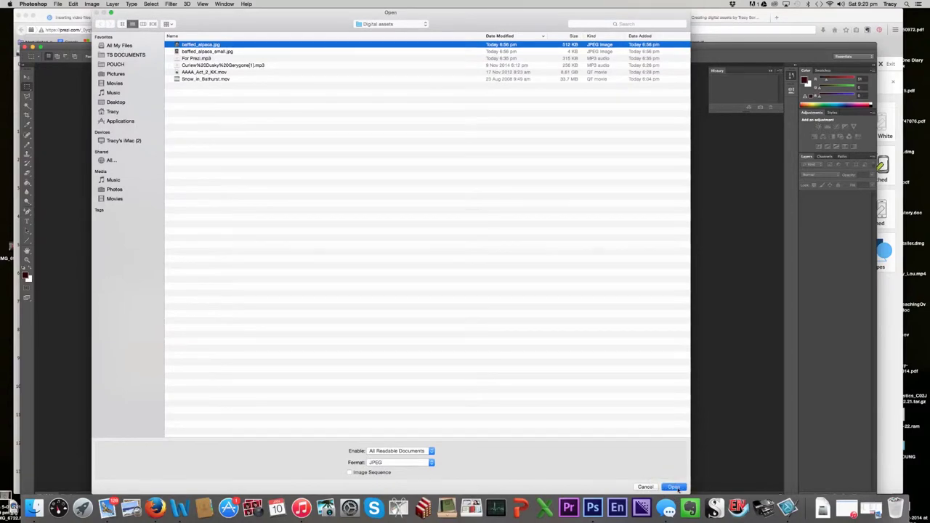
pyautogui.click(676, 487)
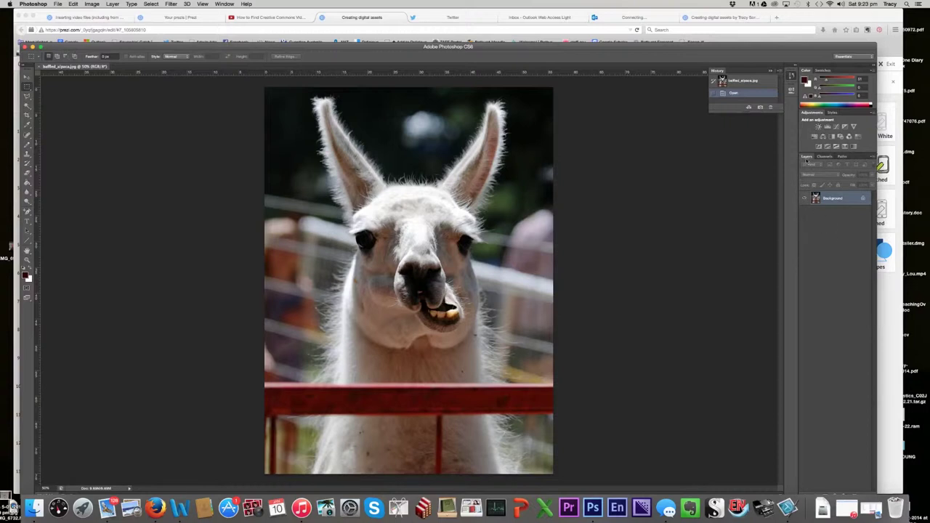
# Convert the locked Background into an ordinary layer named Layer 0
pyautogui.rightClick(847, 199)
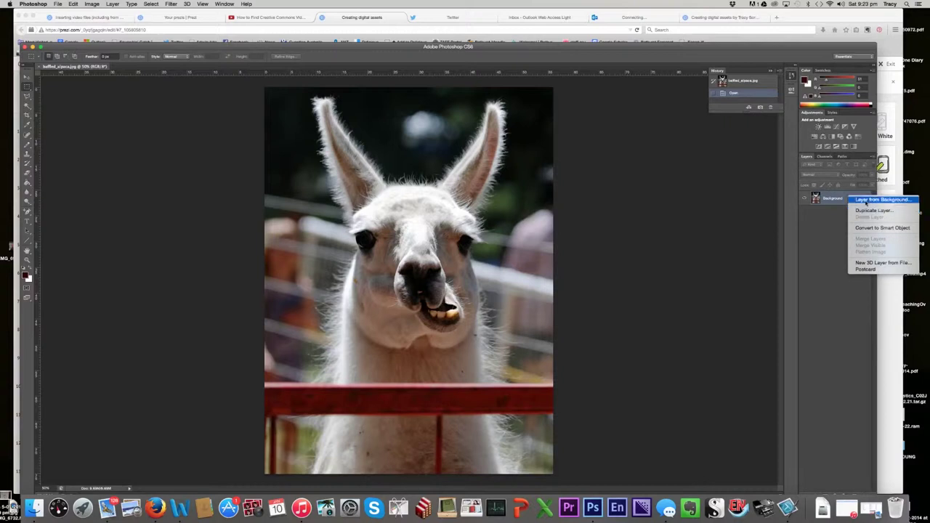
pyautogui.click(867, 200)
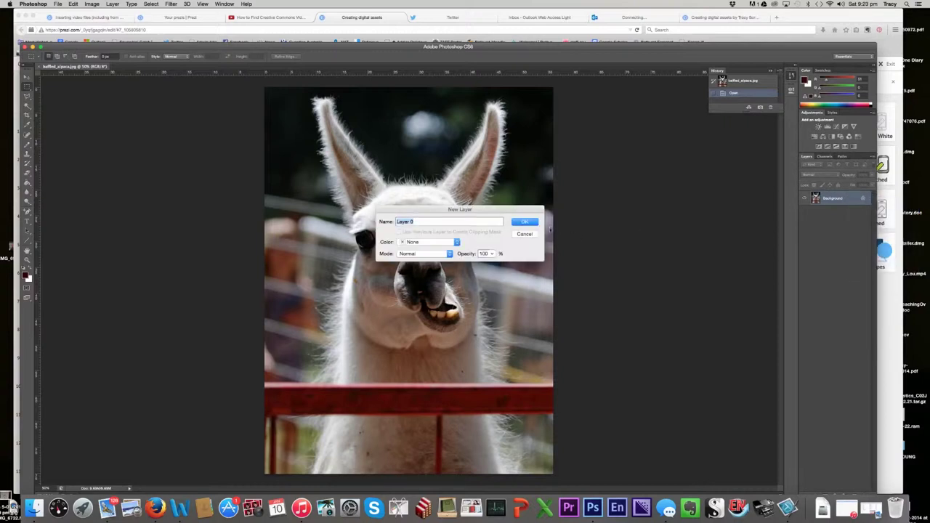
pyautogui.click(531, 224)
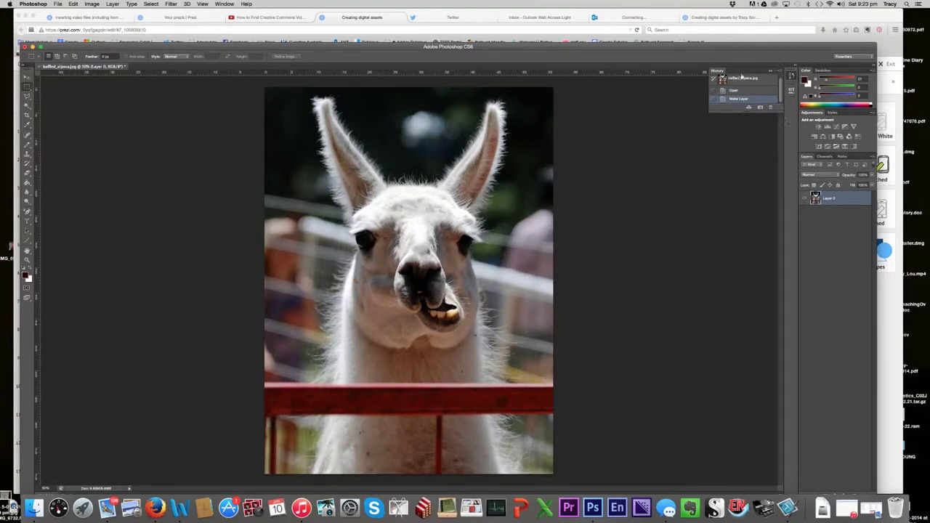
# Duplicate Layer 0 to create Layer 0 copy
pyautogui.click(770, 72)
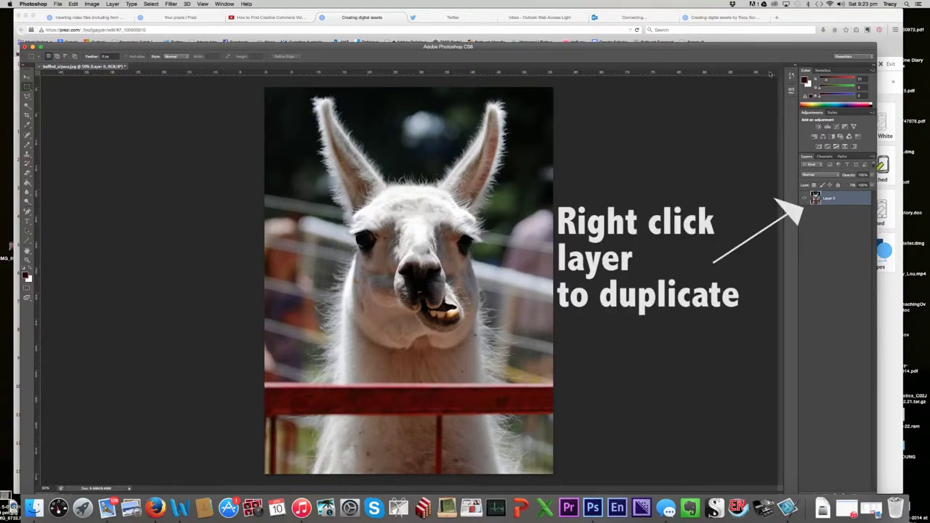
pyautogui.rightClick(860, 202)
pyautogui.click(797, 222)
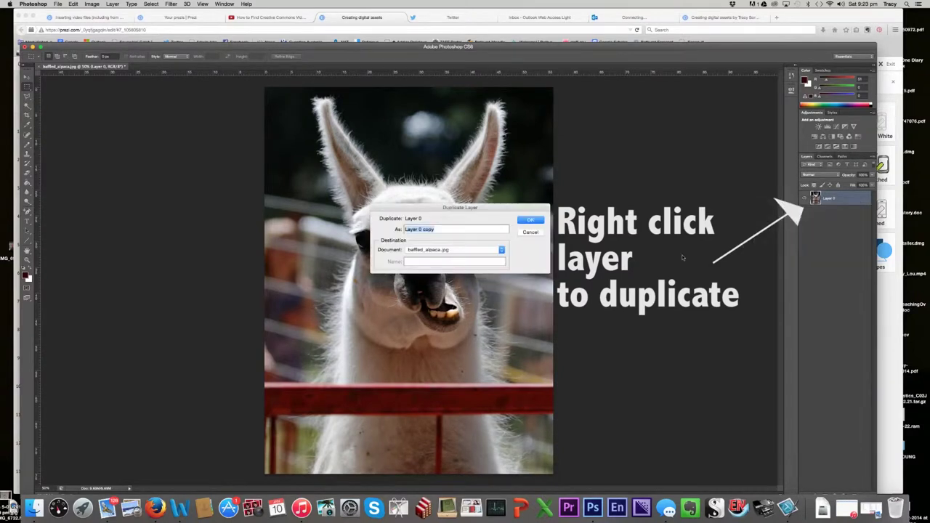
pyautogui.click(530, 219)
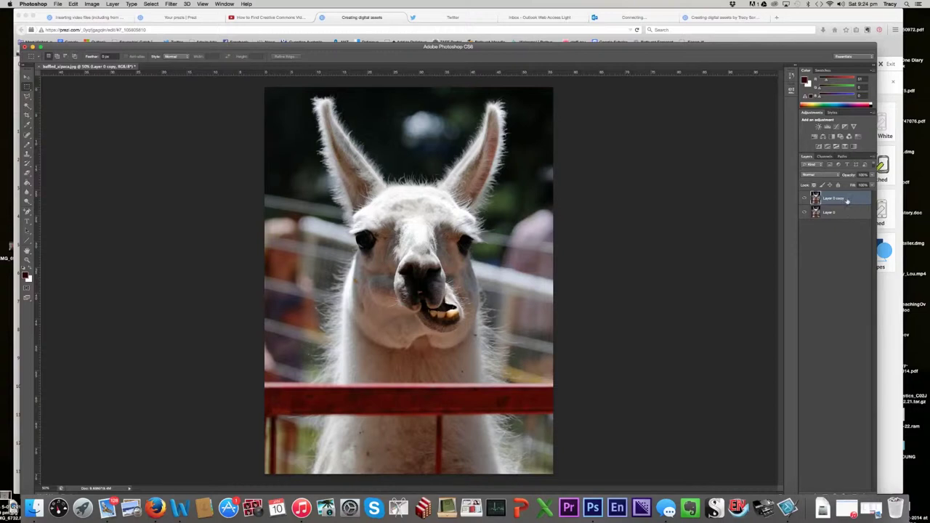
# Hide Layer 0, then toggle Layer 0 copy's visibility off and back on
pyautogui.click(804, 212)
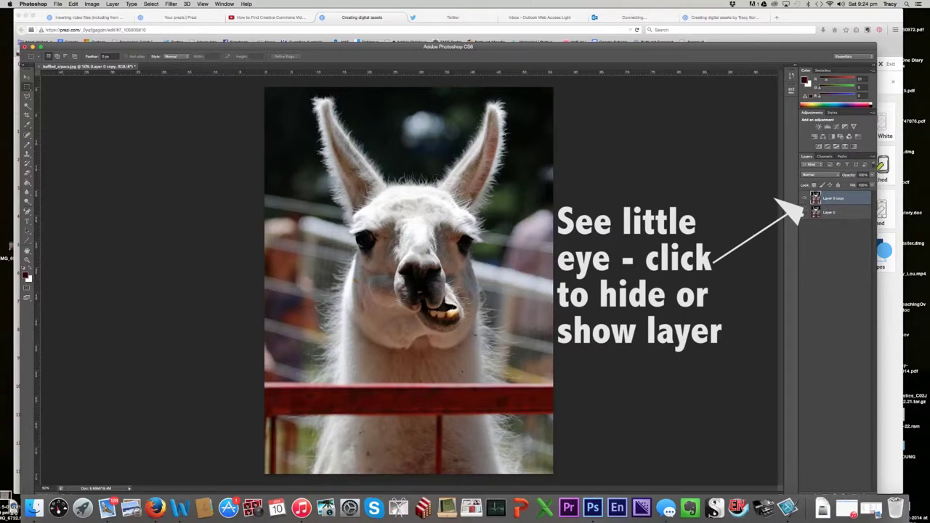
pyautogui.click(806, 200)
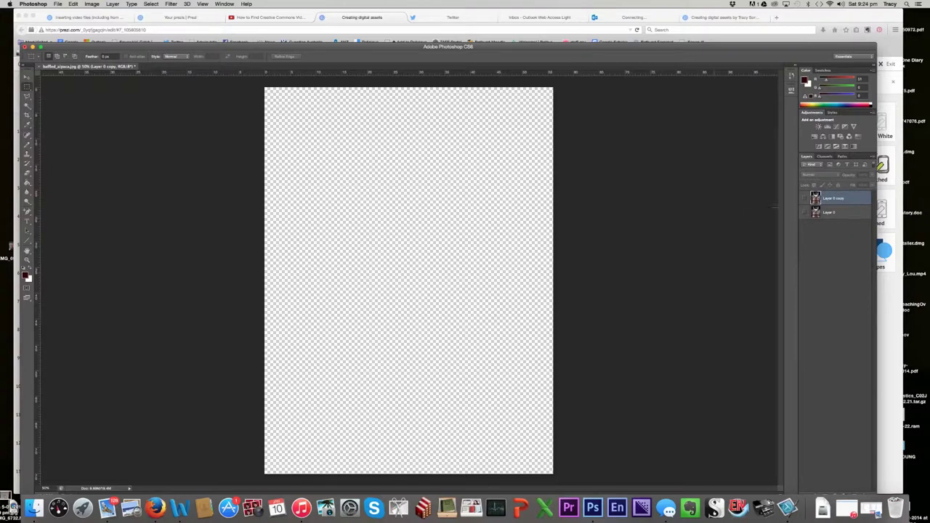
pyautogui.click(804, 200)
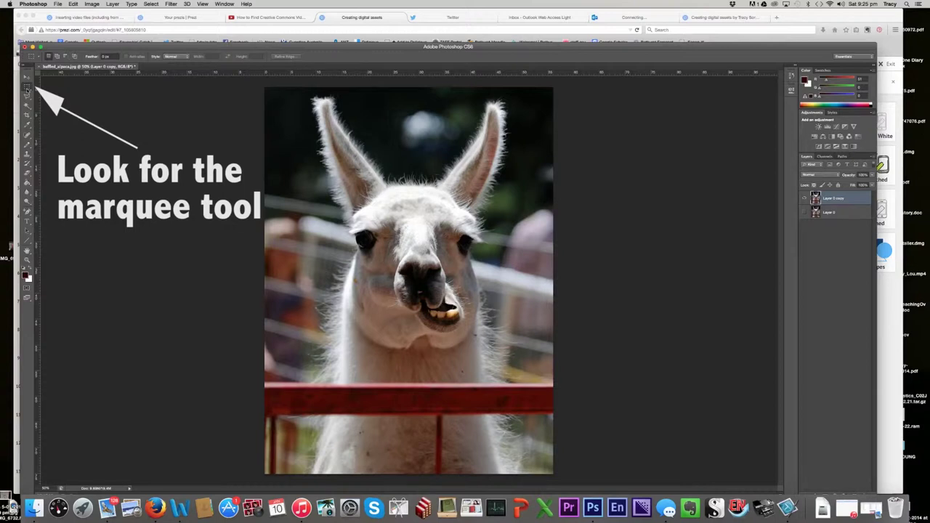
# Switch from the Rectangular to the Elliptical Marquee Tool
pyautogui.click(27, 86)
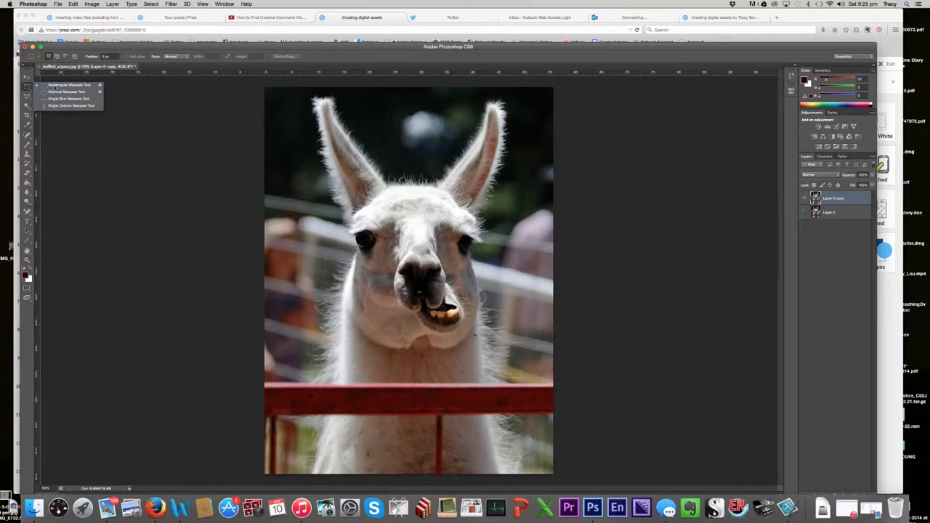
pyautogui.click(55, 93)
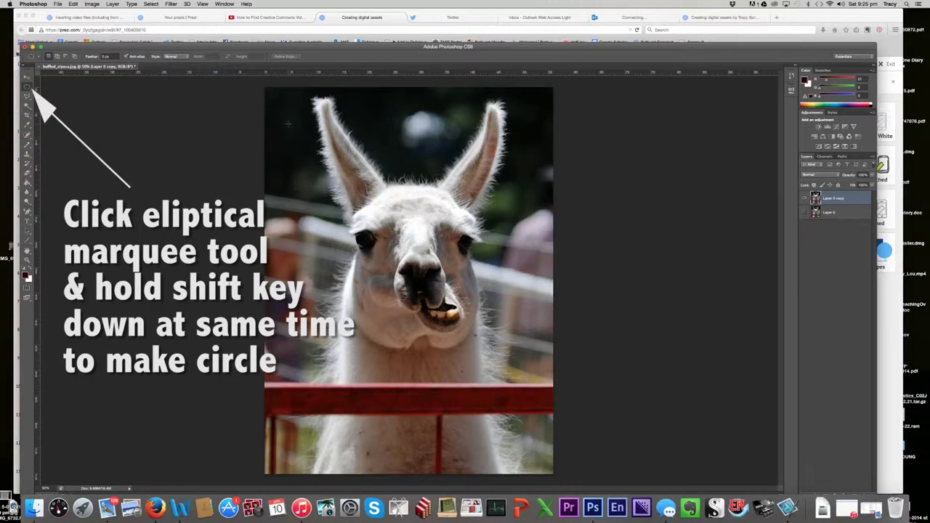
# Draw and reposition a circular marquee until it is centred on the llama's head
pyautogui.moveTo(288, 110); pyautogui.dragTo(317, 140)
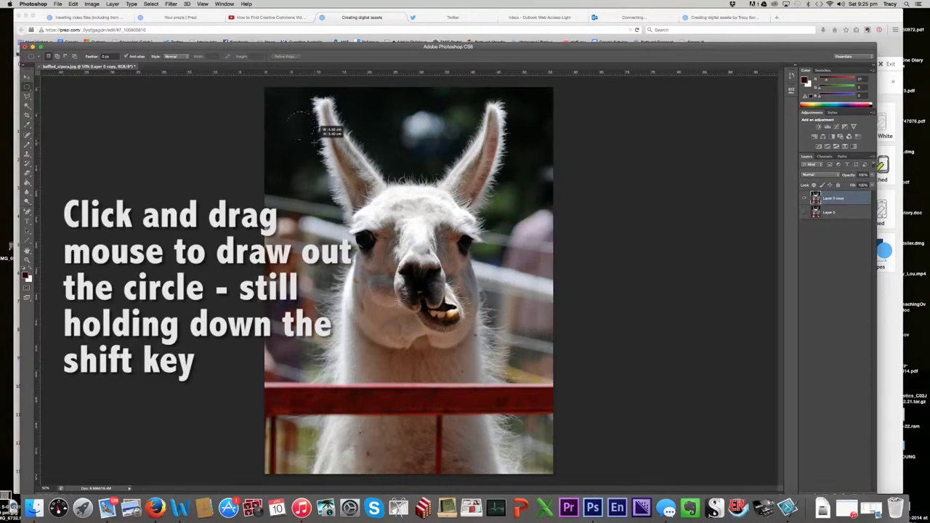
pyautogui.moveTo(318, 128); pyautogui.dragTo(381, 217)
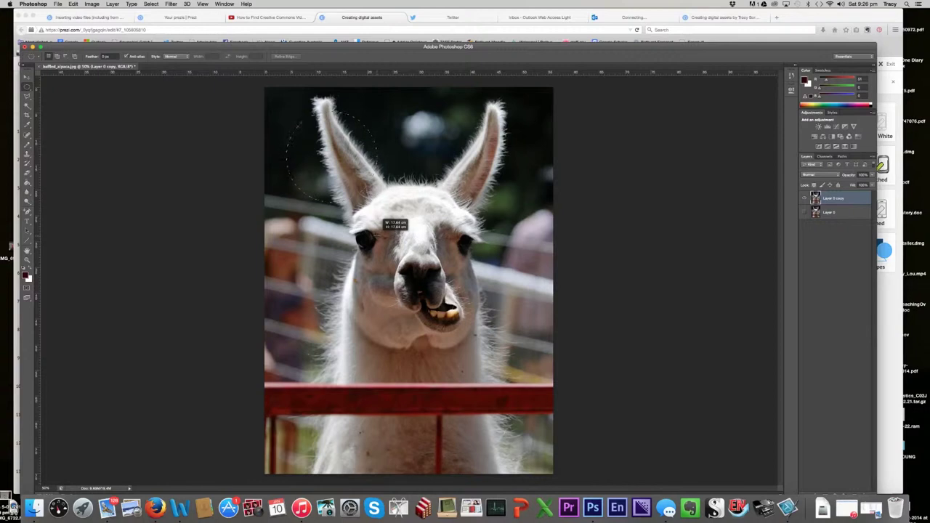
pyautogui.moveTo(376, 240)
pyautogui.mouseDown()
pyautogui.moveTo(453, 223)
pyautogui.moveTo(441, 257)
pyautogui.moveTo(387, 264)
pyautogui.moveTo(475, 266)
pyautogui.moveTo(411, 257)
pyautogui.moveTo(500, 251)
pyautogui.moveTo(495, 241)
pyautogui.moveTo(492, 258)
pyautogui.moveTo(406, 274)
pyautogui.moveTo(383, 257)
pyautogui.moveTo(458, 241)
pyautogui.moveTo(475, 264)
pyautogui.moveTo(391, 230)
pyautogui.moveTo(429, 246)
pyautogui.moveTo(384, 238)
pyautogui.mouseUp()
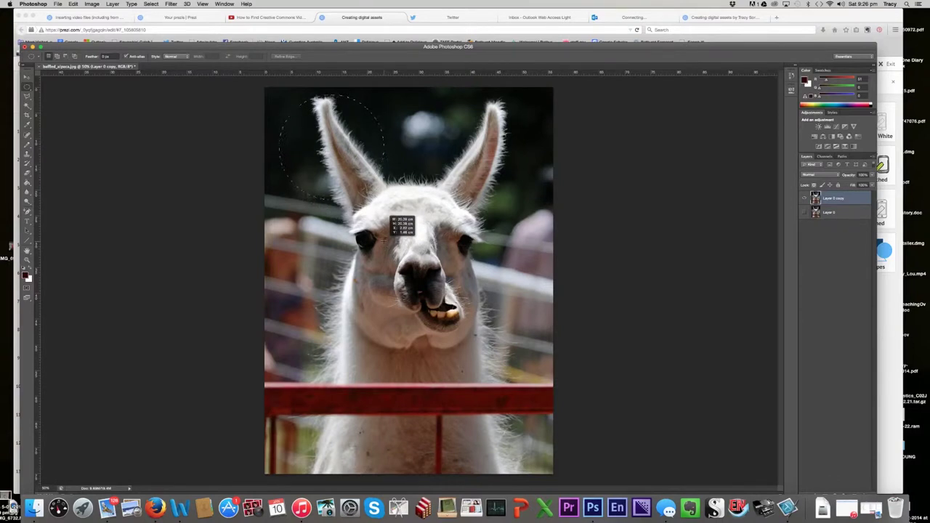
pyautogui.moveTo(384, 240)
pyautogui.mouseDown()
pyautogui.moveTo(391, 229)
pyautogui.moveTo(382, 227)
pyautogui.mouseUp()
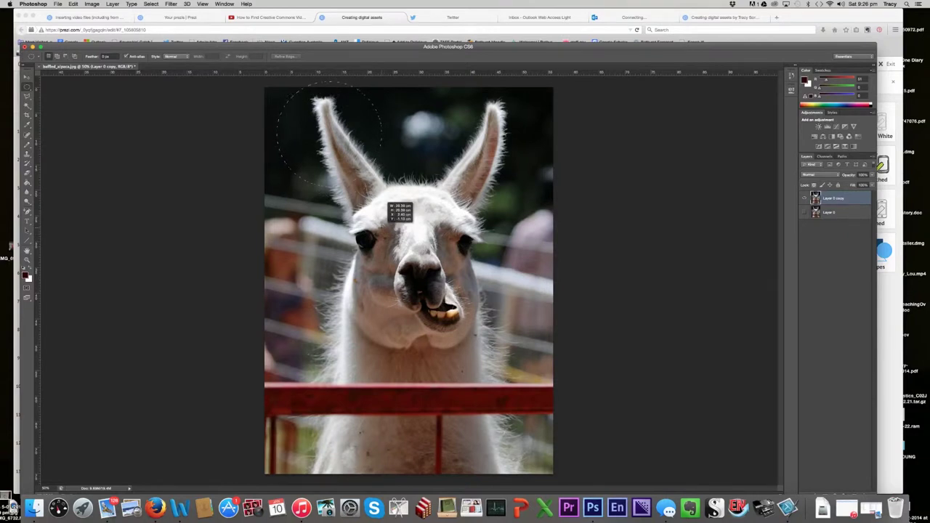
pyautogui.moveTo(386, 204); pyautogui.dragTo(530, 465)
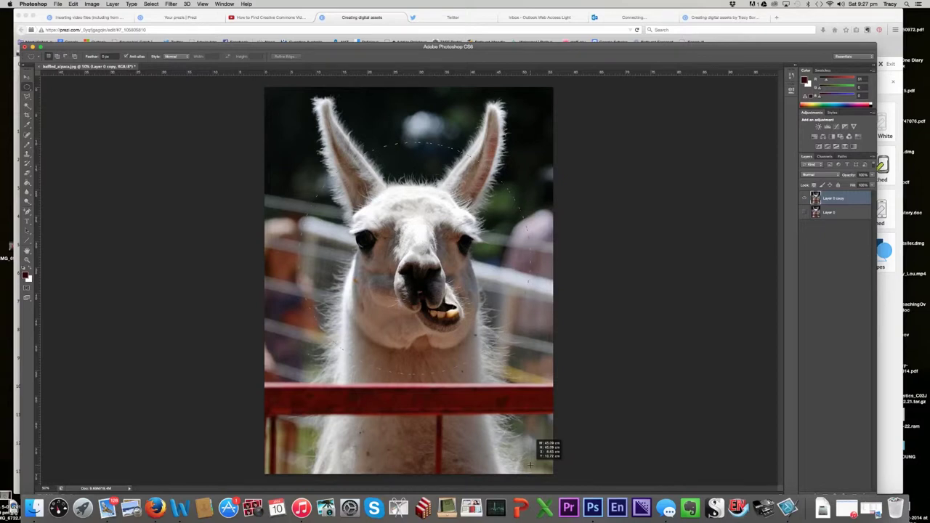
pyautogui.moveTo(530, 465); pyautogui.dragTo(530, 465)
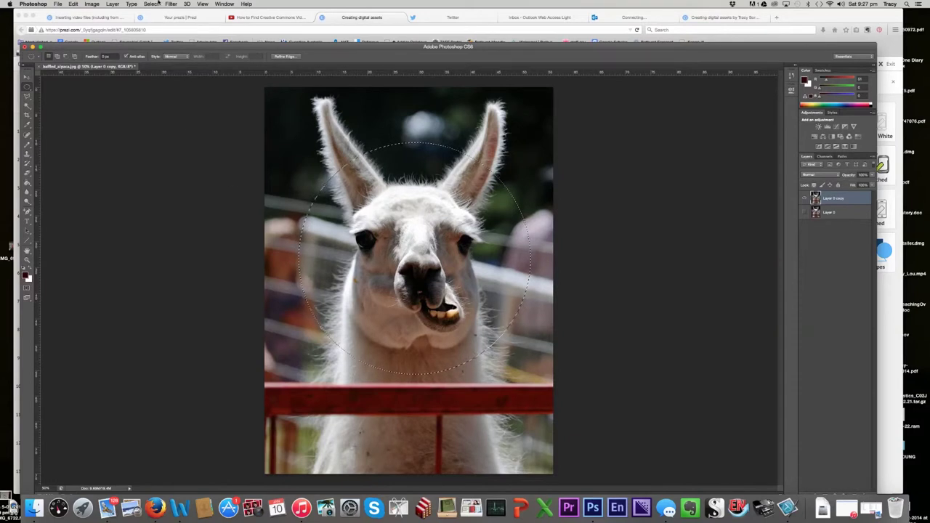
# Invert the selection and delete everything outside the circle to transparency
pyautogui.click(153, 3)
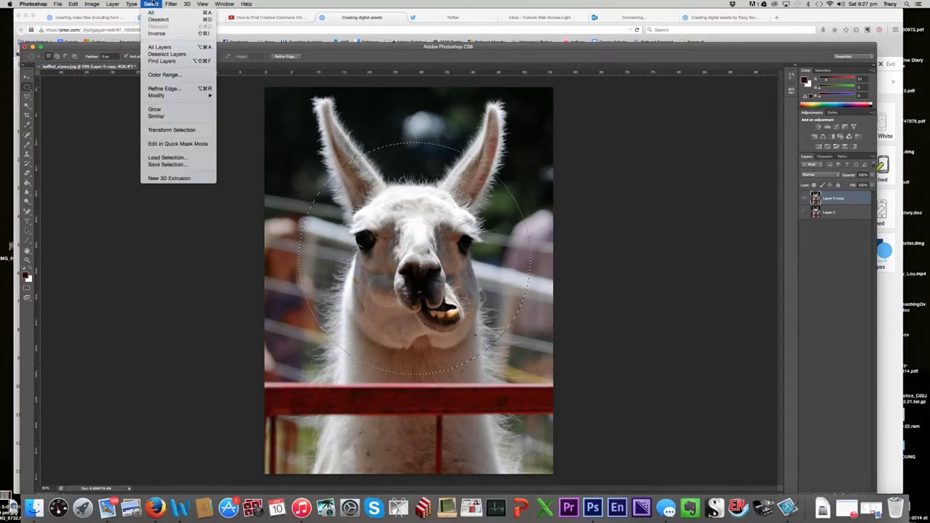
pyautogui.click(157, 33)
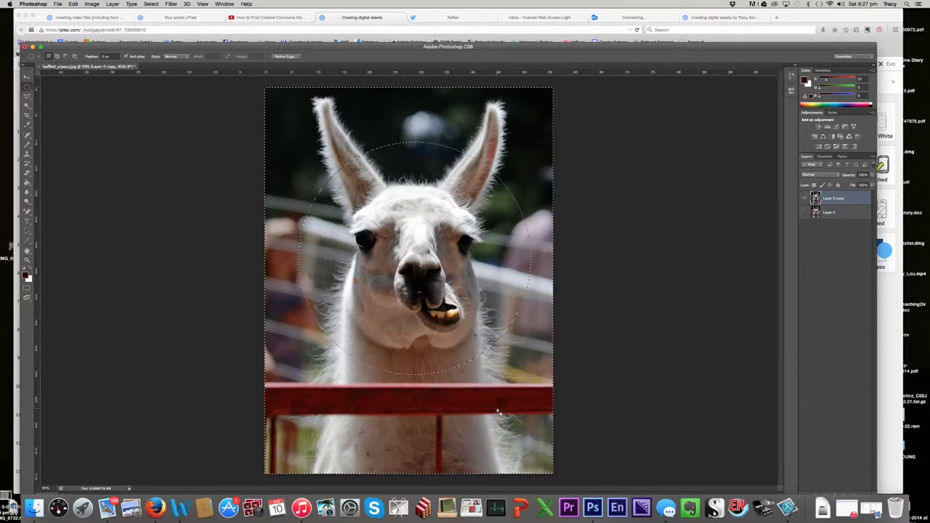
pyautogui.press('Delete')
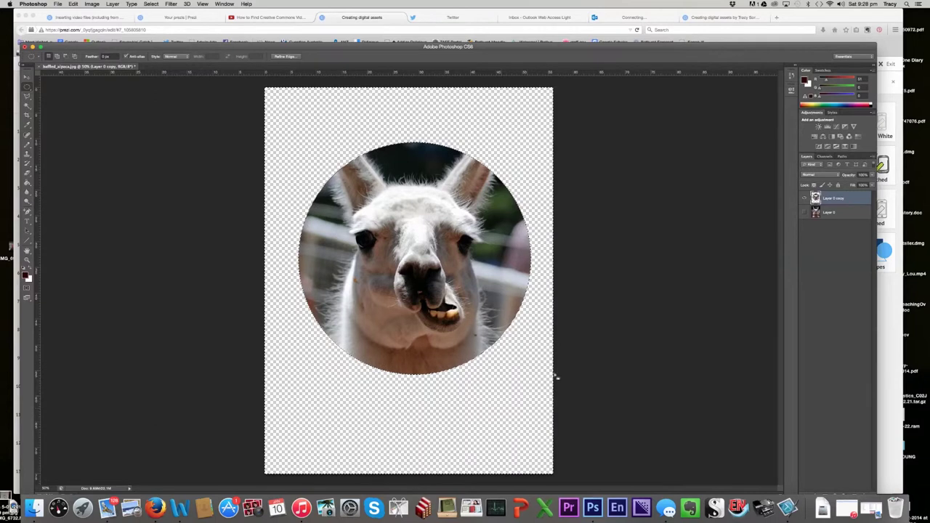
# In Save for Web, set the output format to PNG-8 and the size to 50 percent
pyautogui.click(58, 4)
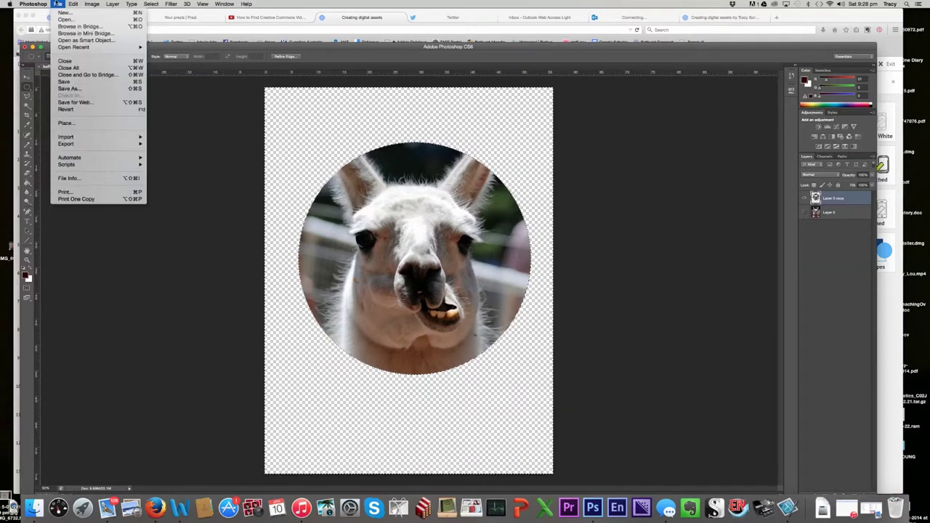
pyautogui.click(75, 102)
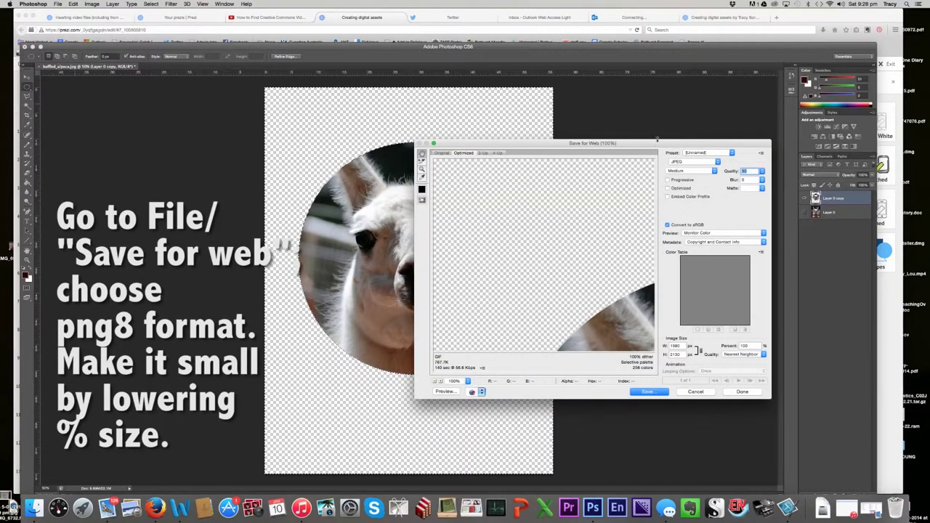
pyautogui.moveTo(657, 138); pyautogui.dragTo(664, 199)
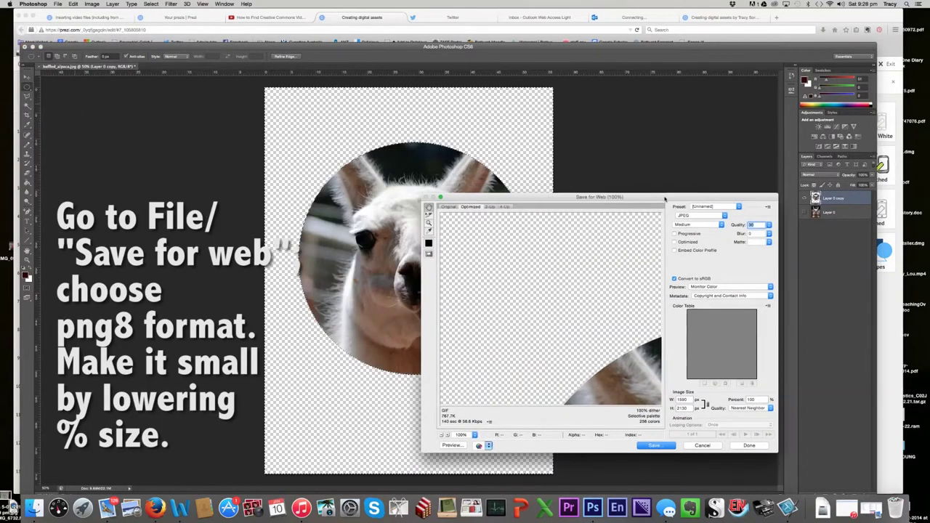
pyautogui.click(726, 218)
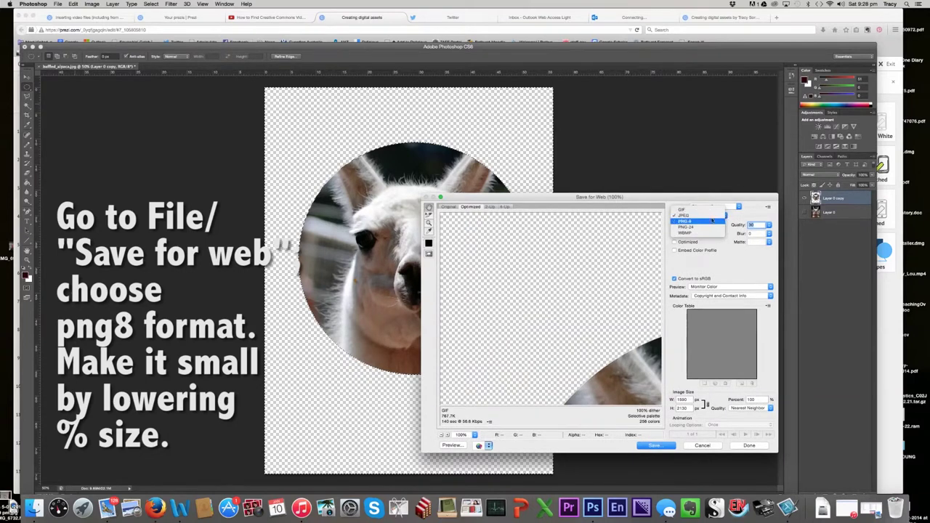
pyautogui.click(697, 222)
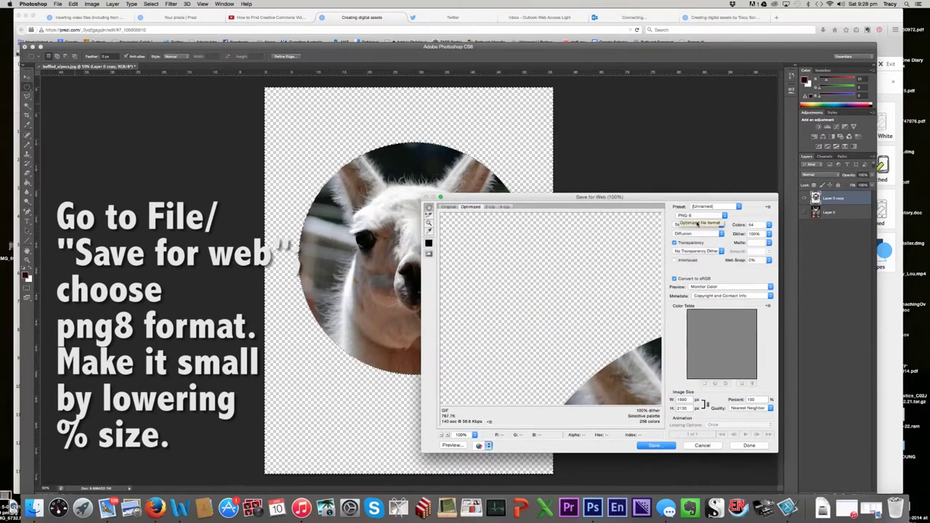
pyautogui.moveTo(681, 201); pyautogui.dragTo(673, 157)
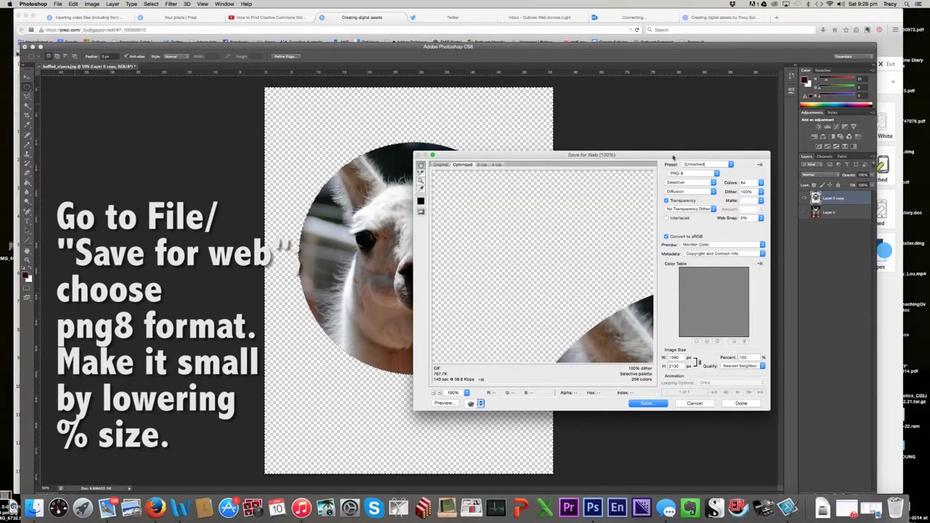
pyautogui.doubleClick(749, 358)
pyautogui.write('50')
pyautogui.doubleClick(742, 358)
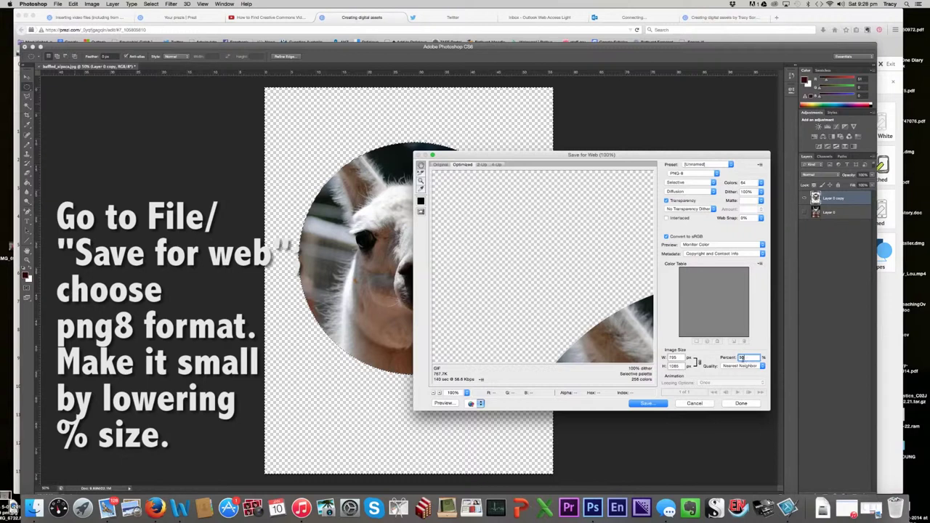
# Save the optimised image as baffled_alpaca_small_circle.png in Digital assets
pyautogui.click(656, 404)
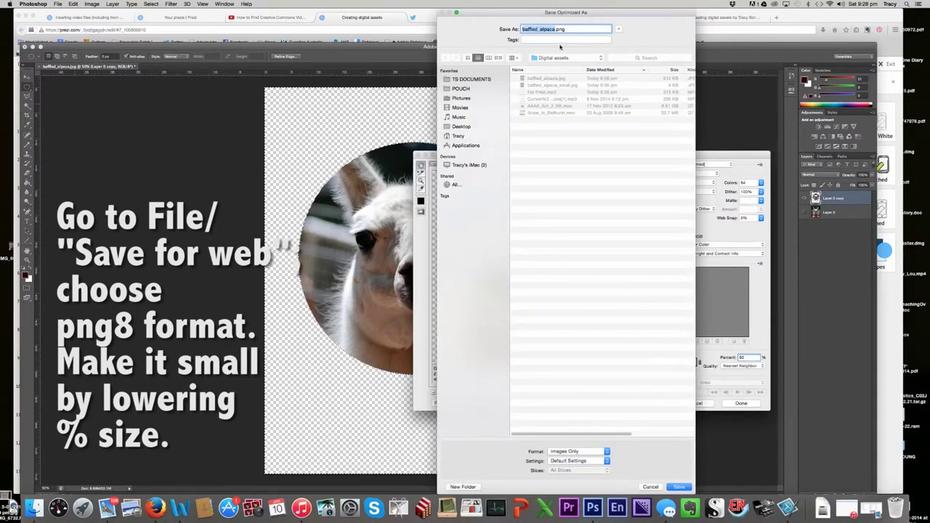
pyautogui.click(558, 30)
pyautogui.write('_small_c')
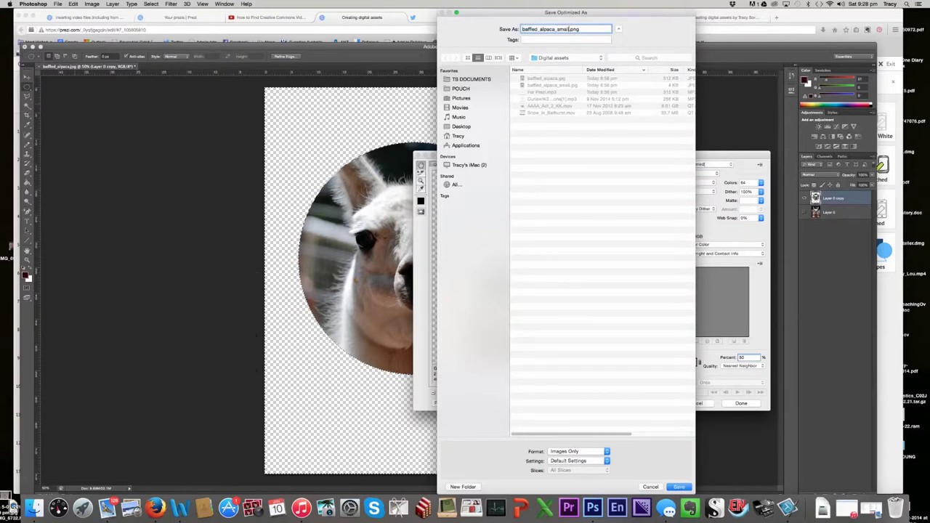
pyautogui.write('ircle')
pyautogui.moveTo(612, 13); pyautogui.dragTo(600, 14)
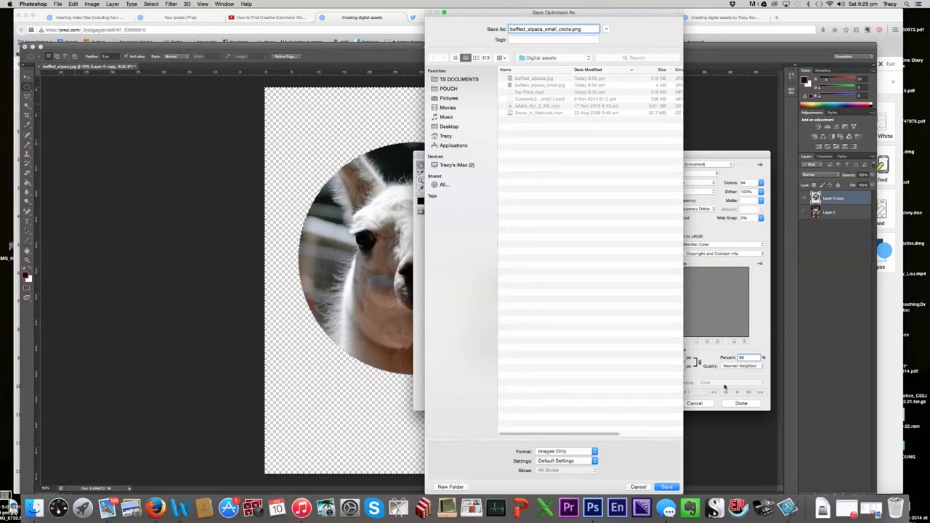
pyautogui.click(667, 487)
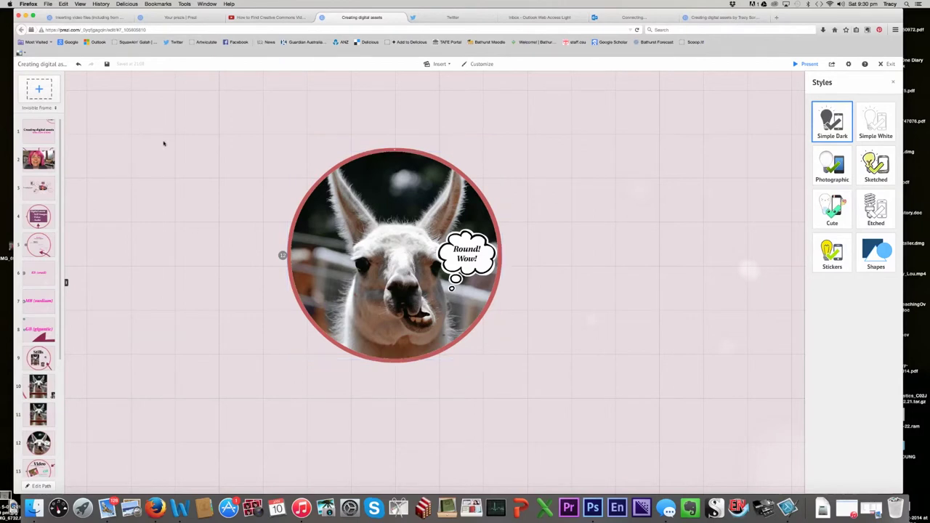
# Insert the image baffled_alpaca_small_circle.png onto the Prezi canvas from the saved-images folder
pyautogui.click(442, 65)
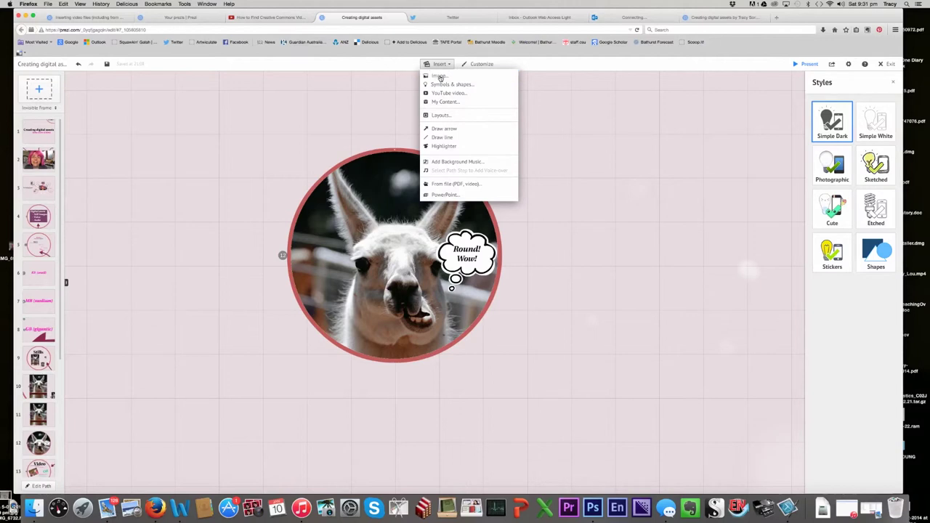
pyautogui.click(439, 76)
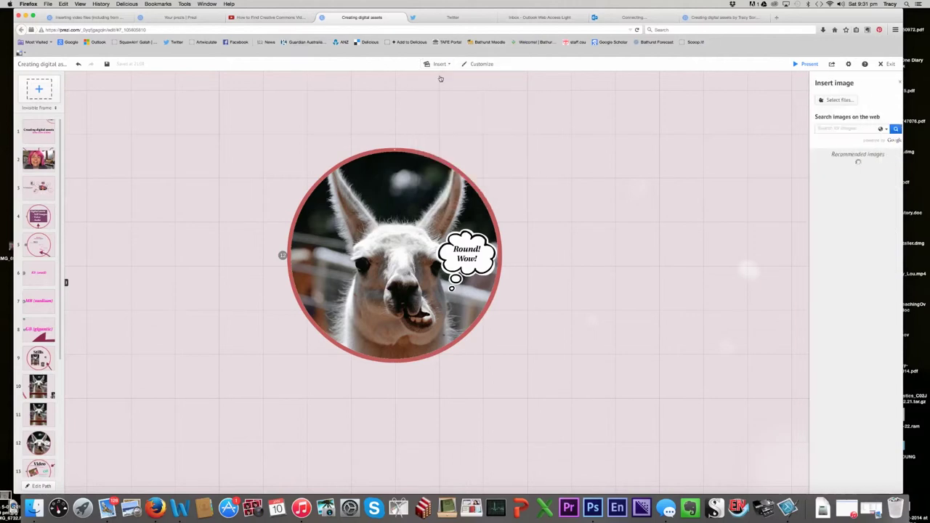
pyautogui.click(828, 101)
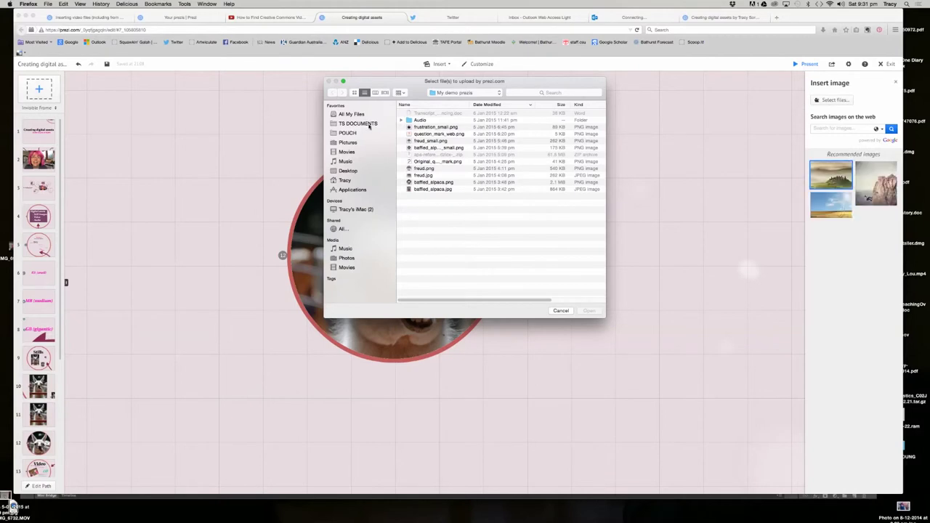
pyautogui.click(348, 152)
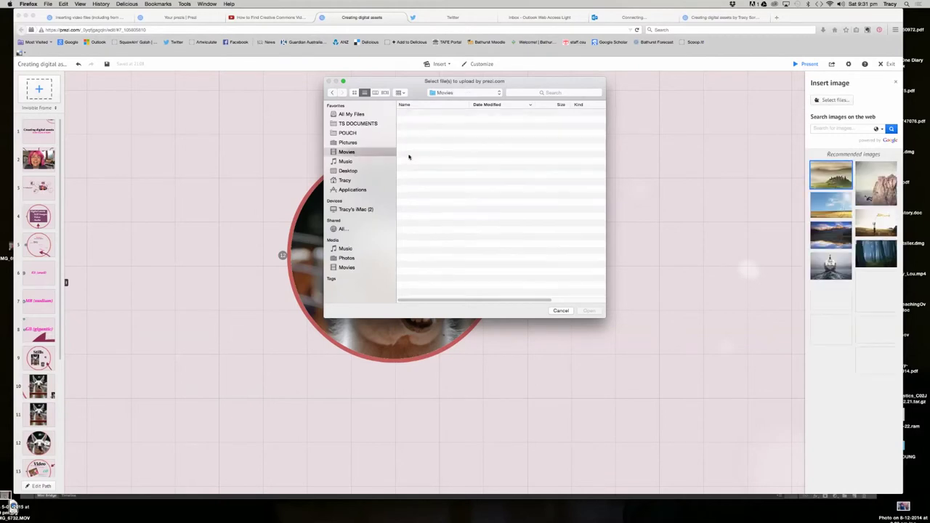
pyautogui.doubleClick(419, 127)
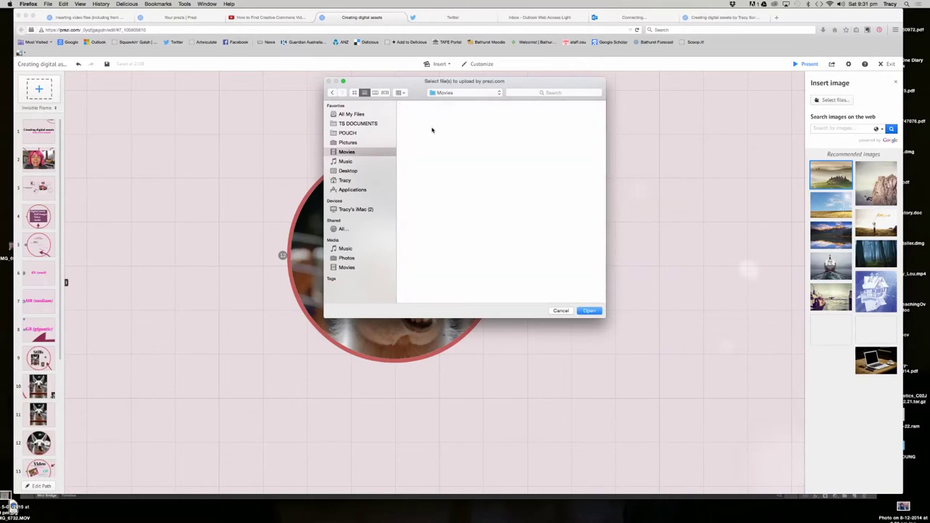
pyautogui.doubleClick(425, 113)
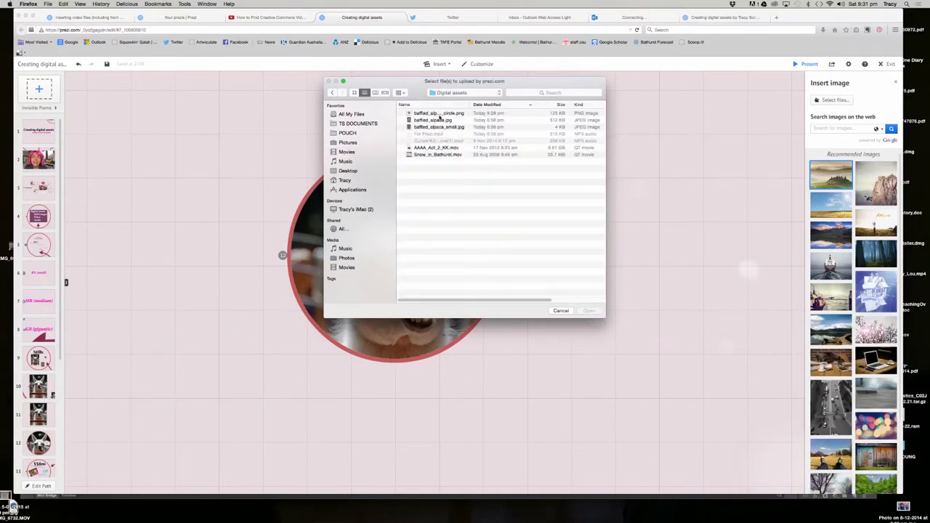
pyautogui.click(429, 114)
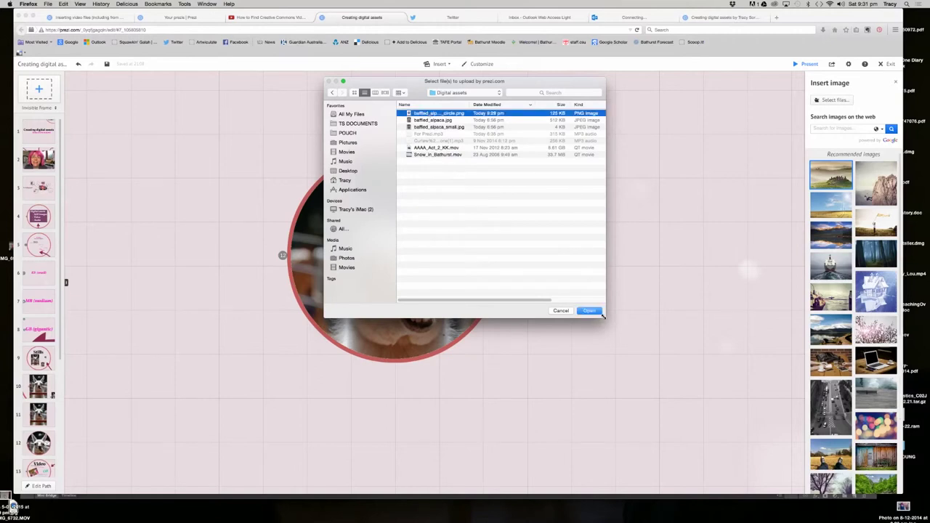
pyautogui.moveTo(604, 317); pyautogui.dragTo(702, 291)
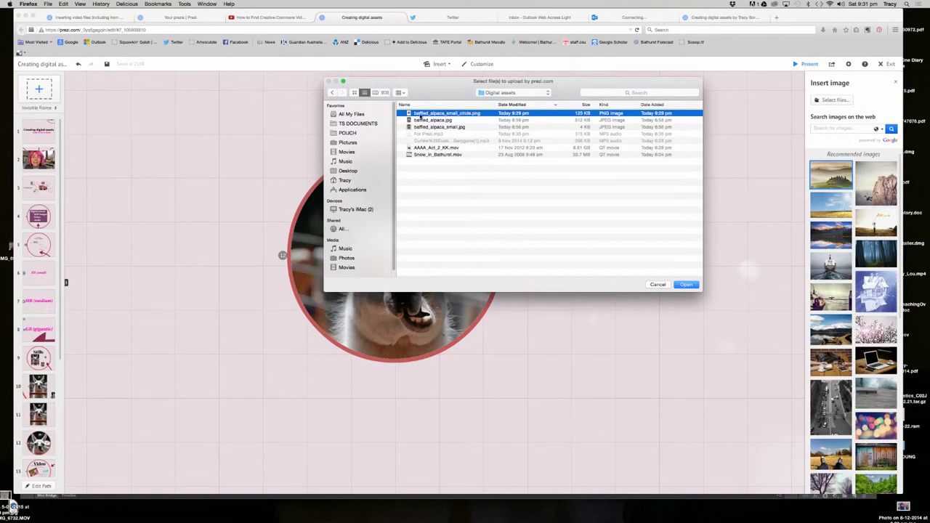
pyautogui.click(692, 287)
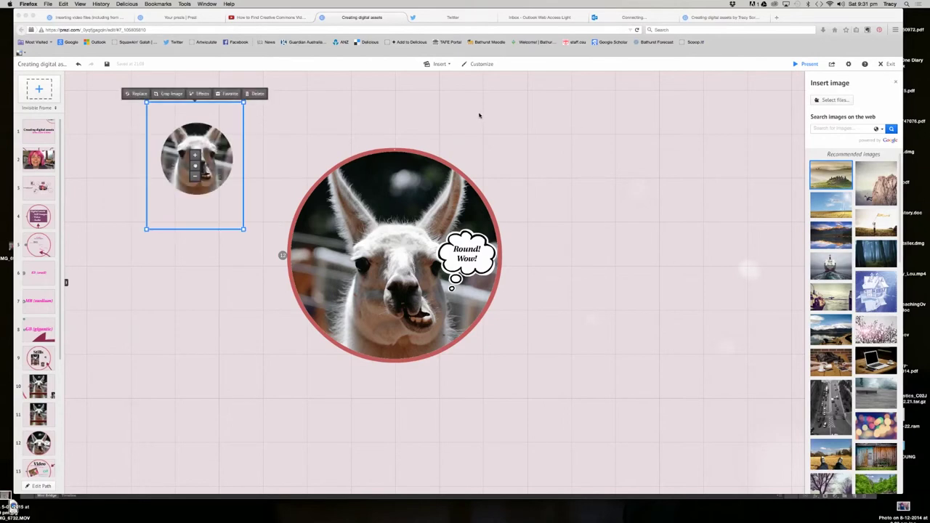
# Shrink the small llama image slightly and move it right of the big circle
pyautogui.click(277, 146)
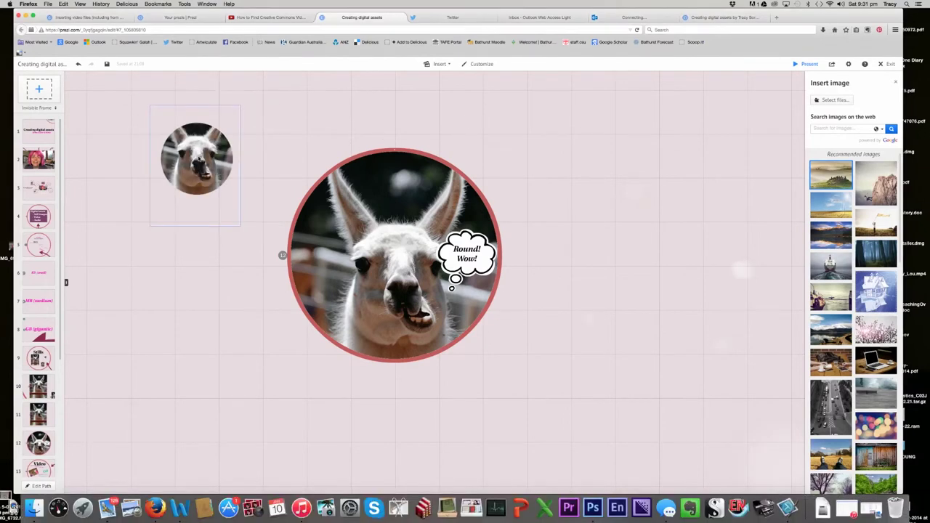
pyautogui.click(219, 203)
pyautogui.moveTo(242, 230); pyautogui.dragTo(247, 258)
pyautogui.moveTo(219, 83); pyautogui.dragTo(622, 177)
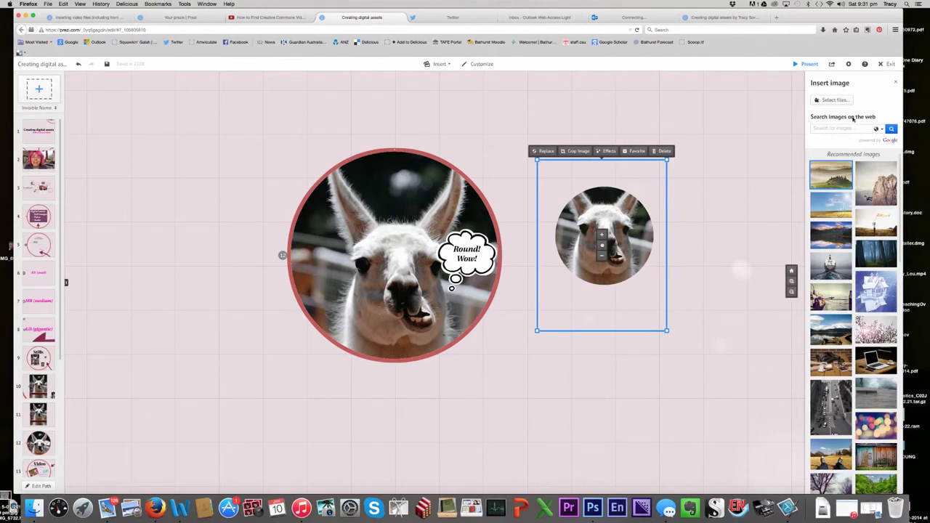
# Place a thought-bubble cloud from the Sketched symbols onto the small llama
pyautogui.click(449, 65)
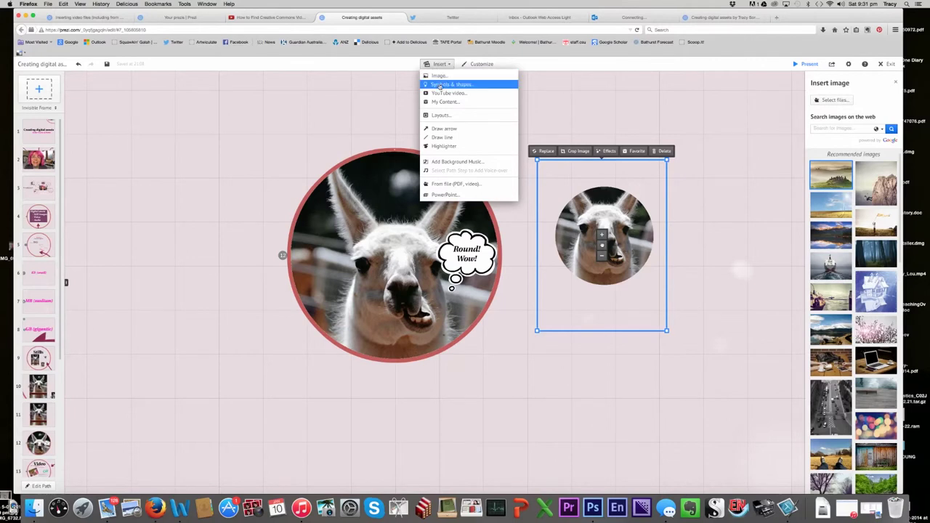
pyautogui.click(440, 85)
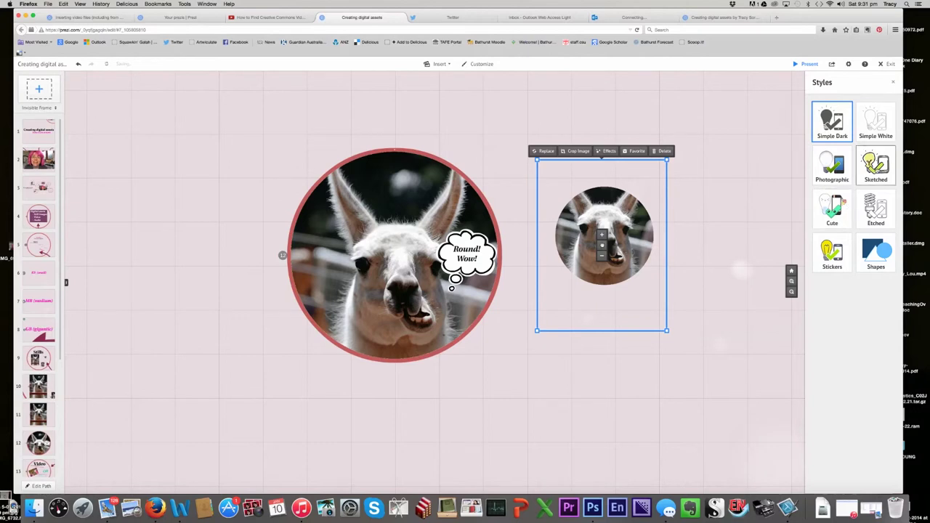
pyautogui.click(876, 166)
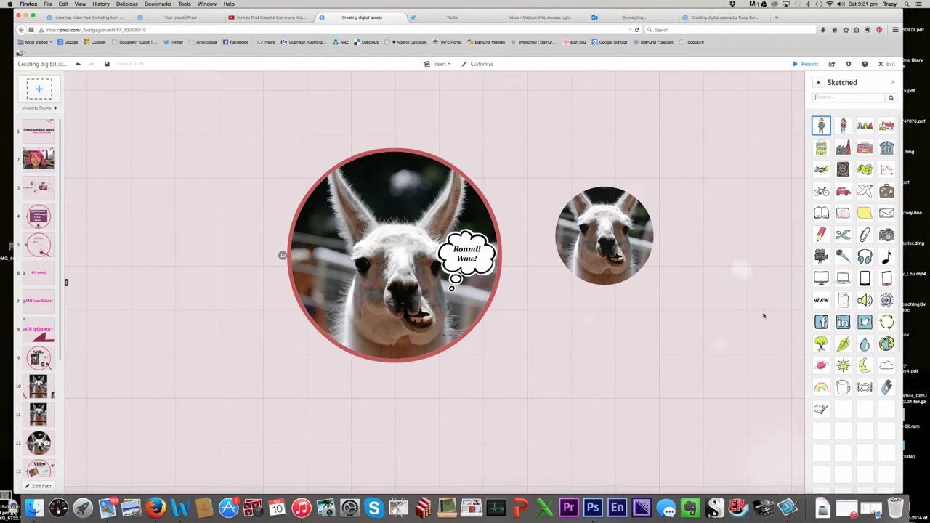
pyautogui.scroll(-5, 854, 327)
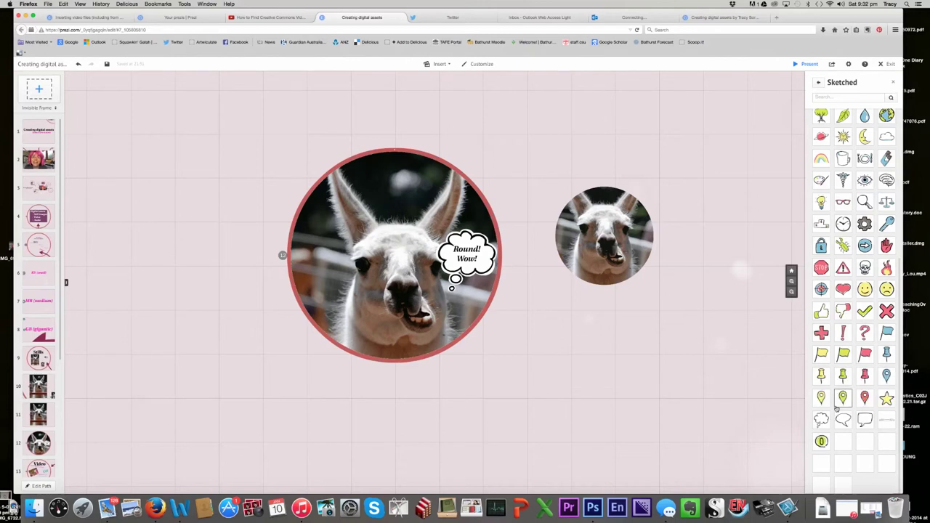
pyautogui.moveTo(821, 420)
pyautogui.mouseDown()
pyautogui.moveTo(681, 234)
pyautogui.moveTo(638, 226)
pyautogui.moveTo(637, 240)
pyautogui.mouseUp()
pyautogui.scroll(-2, 670, 248)
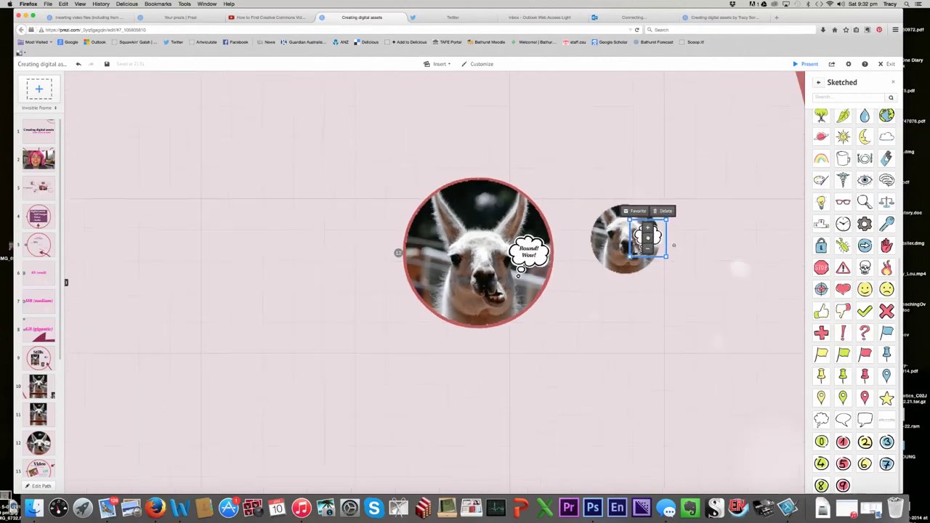
pyautogui.scroll(4, 670, 247)
pyautogui.scroll(2, 671, 248)
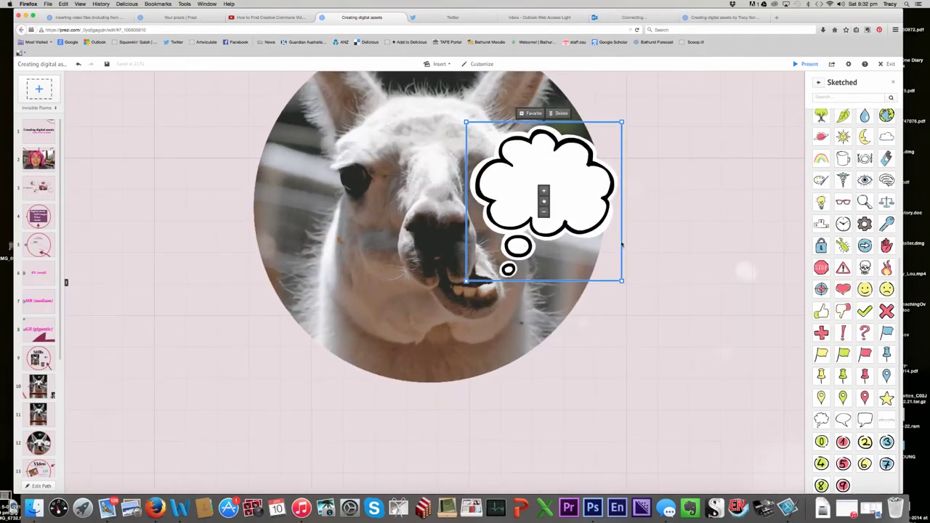
# Type 'Wow!' inside the cloud and make the text black
pyautogui.click(661, 216)
pyautogui.doubleClick(521, 190)
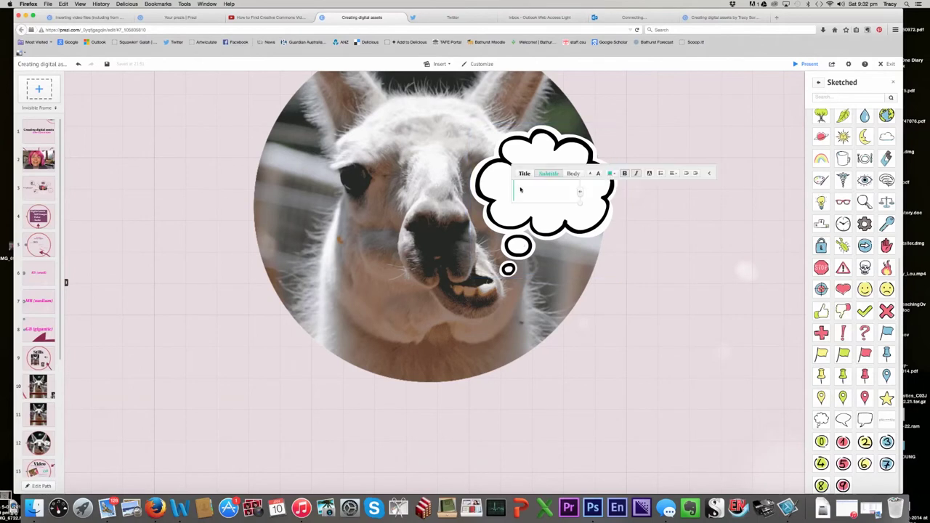
pyautogui.write('Wow!')
pyautogui.tripleClick(535, 191)
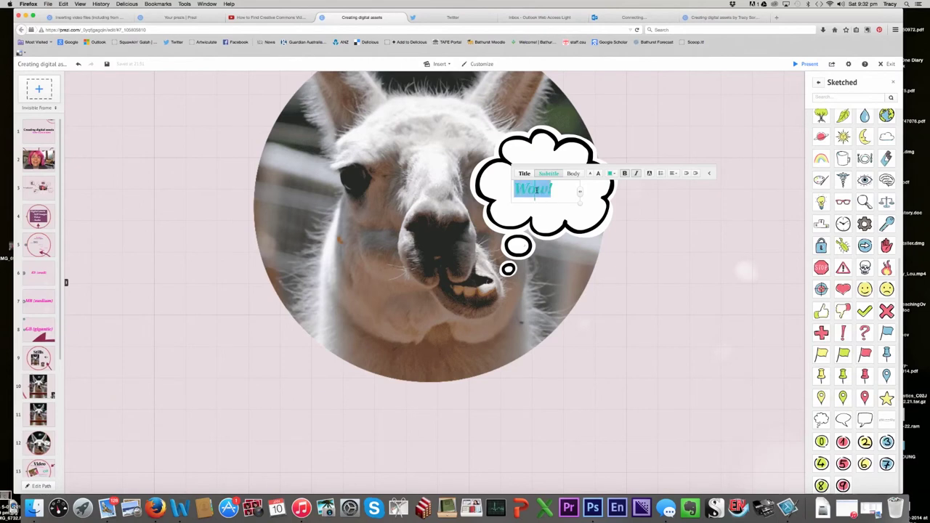
pyautogui.click(612, 173)
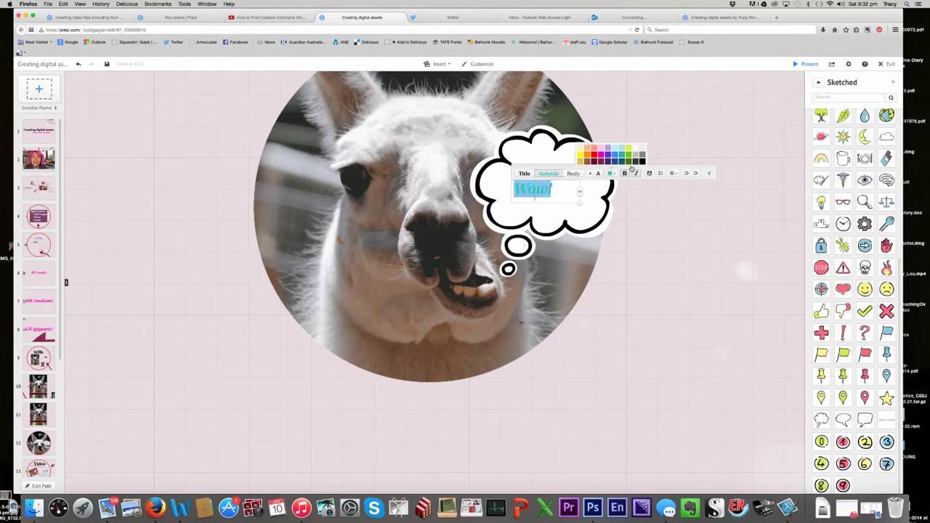
pyautogui.click(642, 161)
# Enlarge the Wow! text box so the text fills the cloud
pyautogui.click(676, 247)
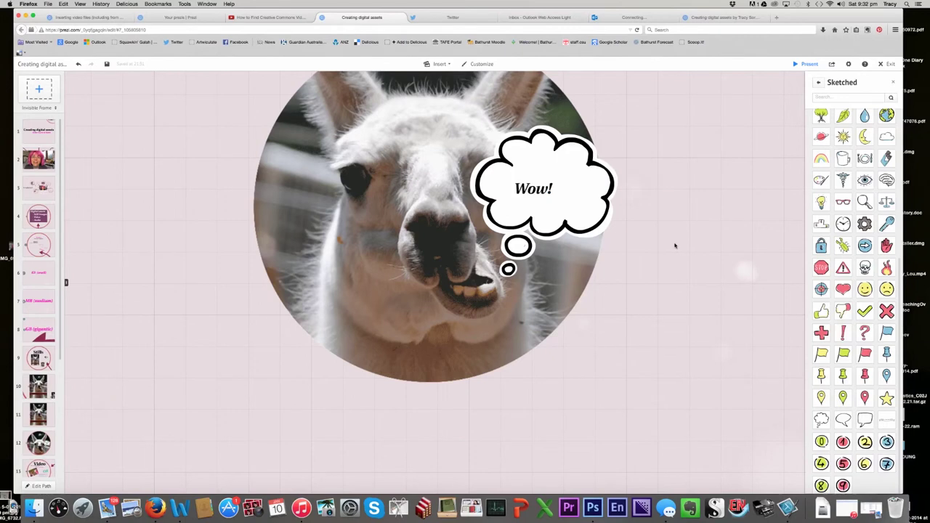
pyautogui.click(542, 193)
pyautogui.moveTo(556, 206); pyautogui.dragTo(592, 215)
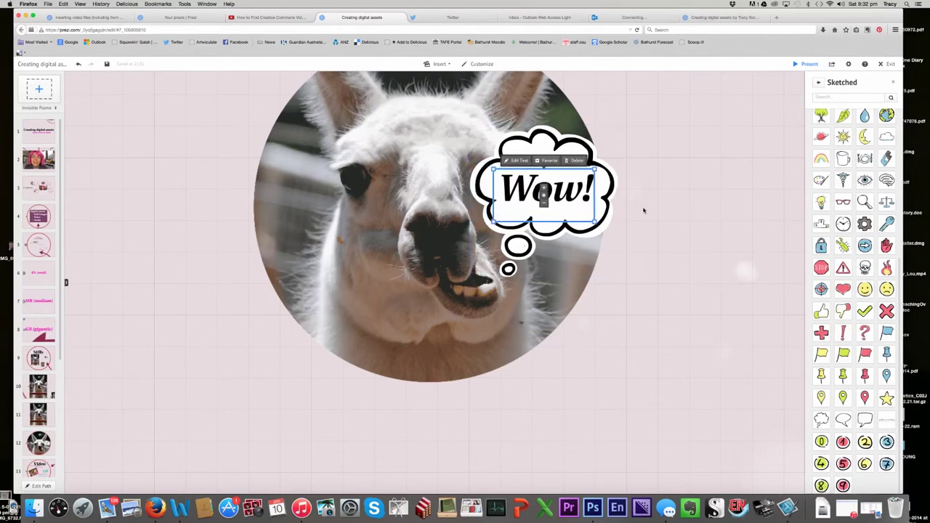
pyautogui.click(695, 206)
pyautogui.scroll(-3, 689, 204)
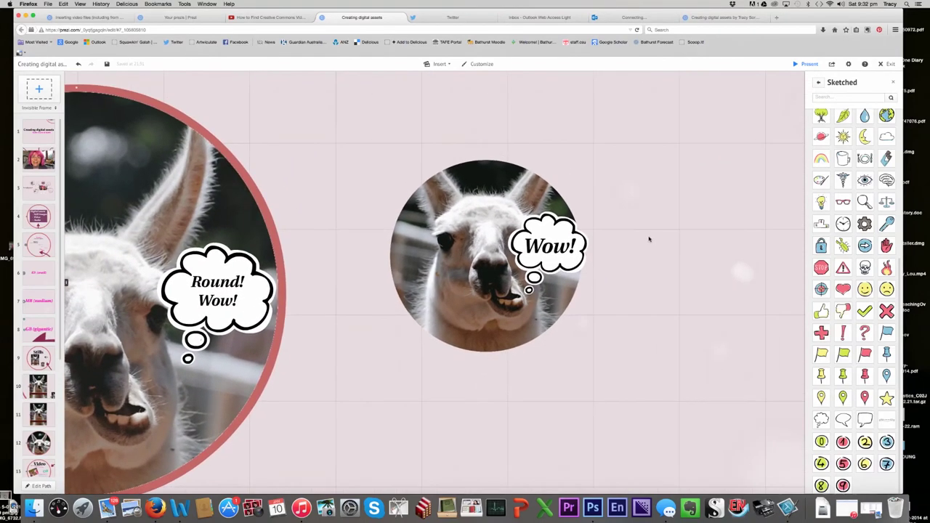
# Add a circle frame over the small llama and enlarge it to fit around it
pyautogui.click(55, 107)
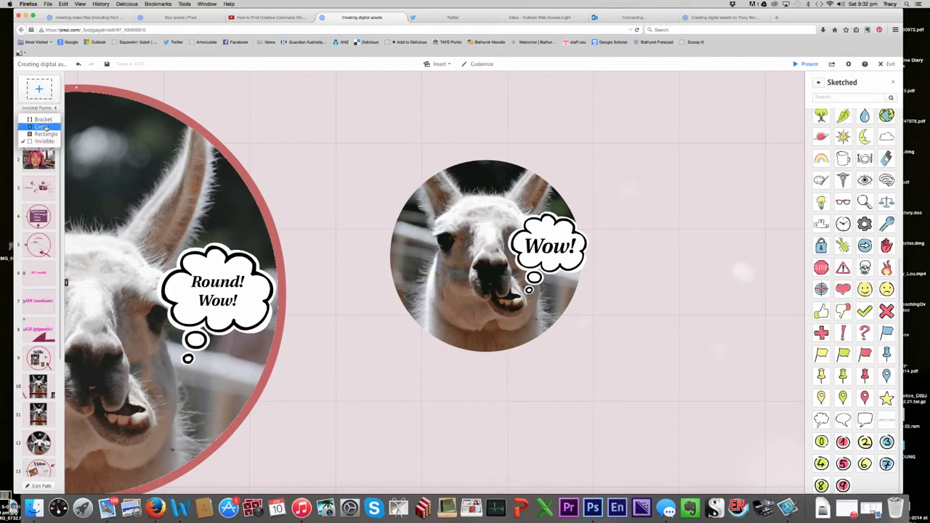
pyautogui.click(45, 128)
pyautogui.moveTo(39, 89); pyautogui.dragTo(551, 218)
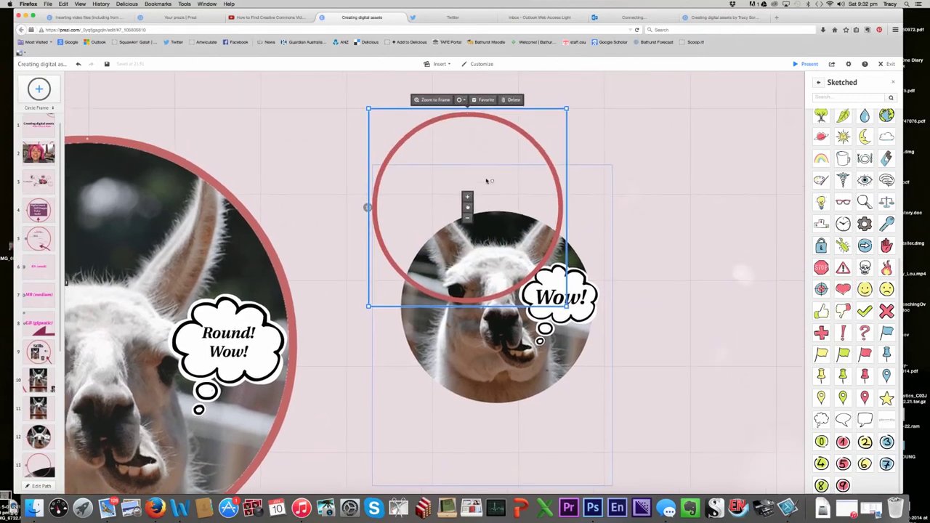
pyautogui.moveTo(519, 116); pyautogui.dragTo(544, 212)
pyautogui.moveTo(592, 402); pyautogui.dragTo(602, 412)
pyautogui.click(590, 402)
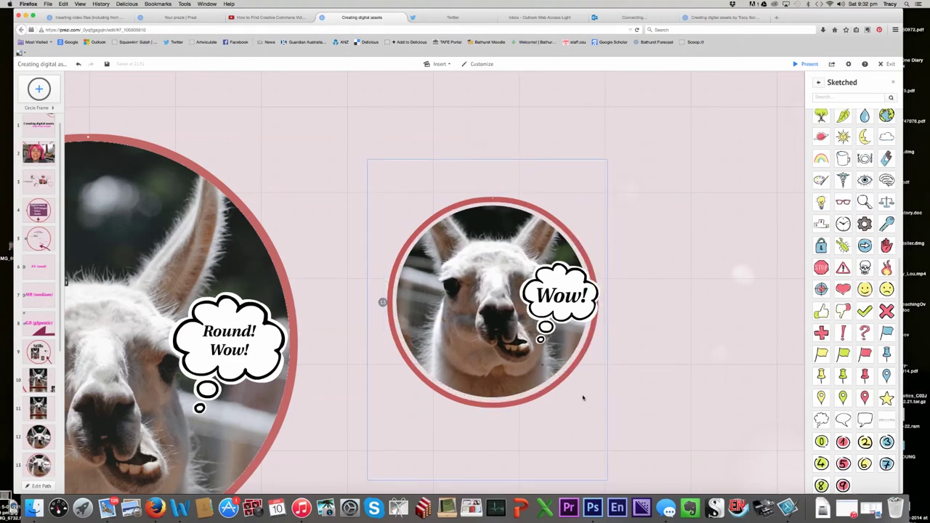
# Discard the empty text box created on the canvas
pyautogui.click(674, 390)
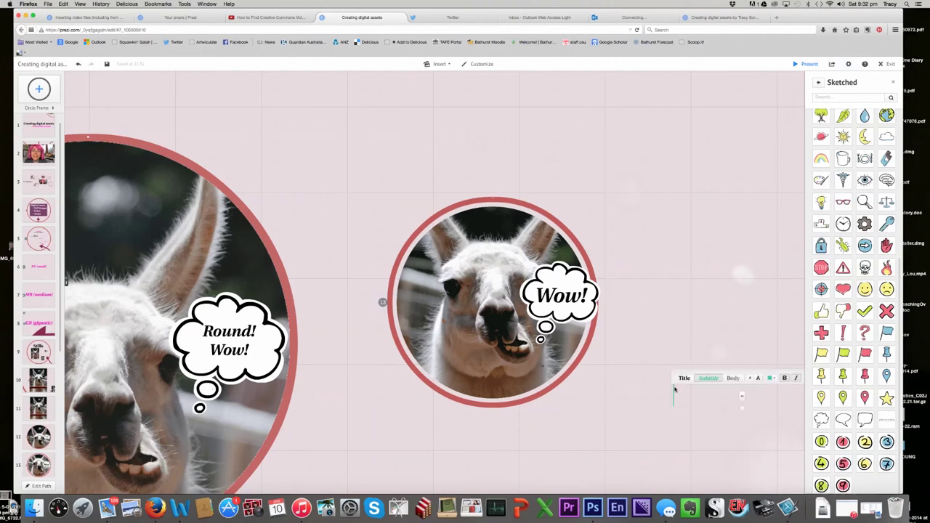
pyautogui.scroll(-2, 630, 372)
pyautogui.scroll(5, 627, 363)
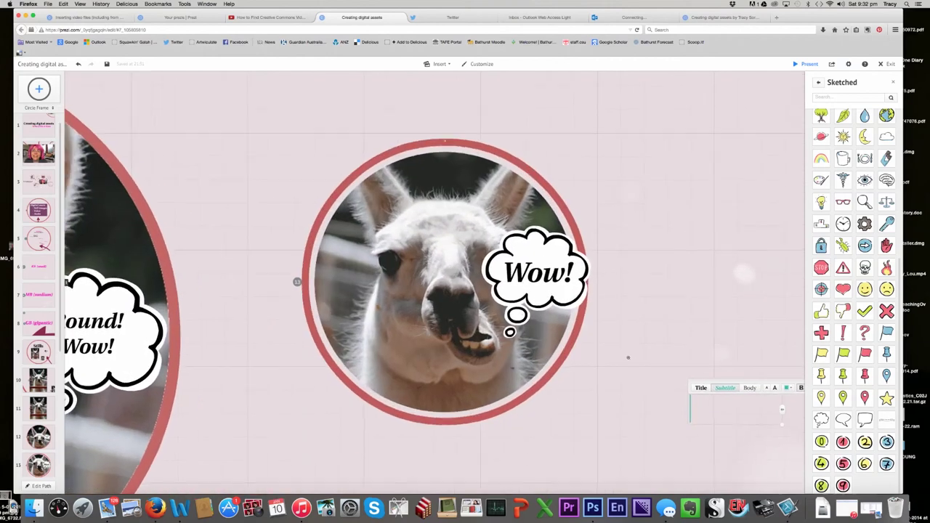
pyautogui.scroll(2, 603, 342)
pyautogui.scroll(-4, 591, 330)
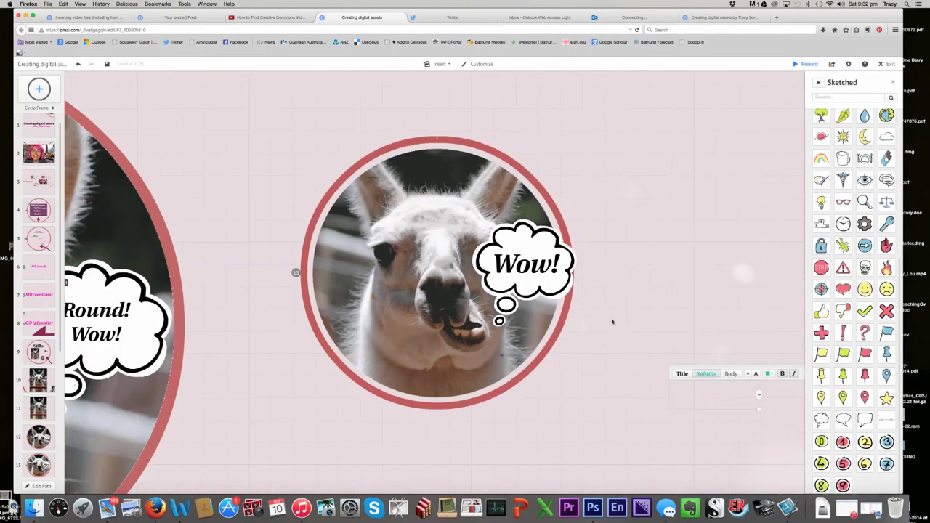
pyautogui.click(648, 314)
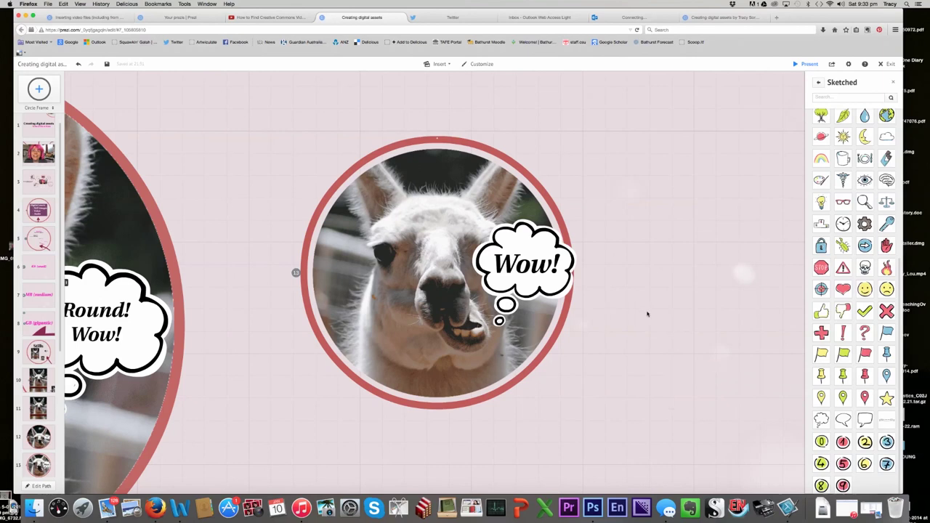